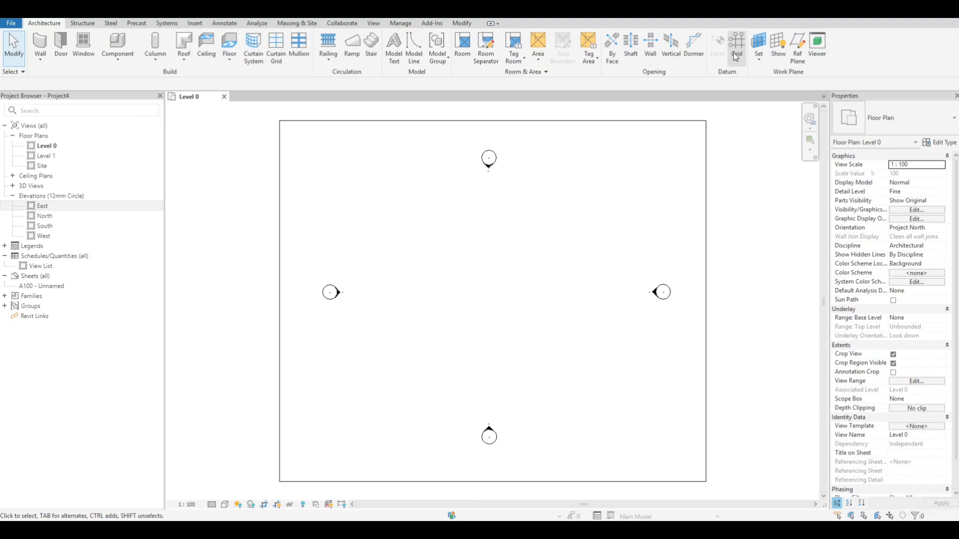
- Draw a vertical grid line in the Level 0 plan, inward from the west elevation marker, with its bubble at the upper end
left_click(737, 56)
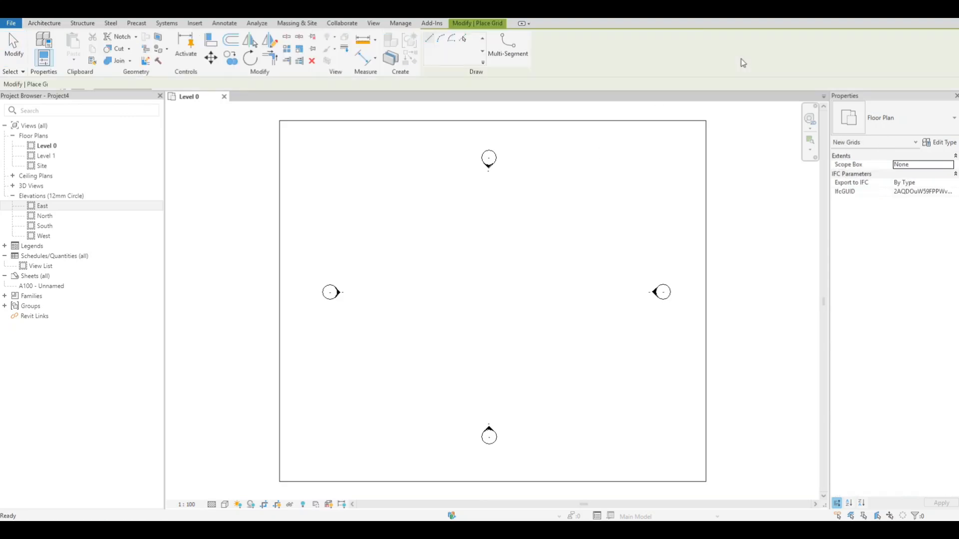
left_click(414, 343)
left_click(414, 220)
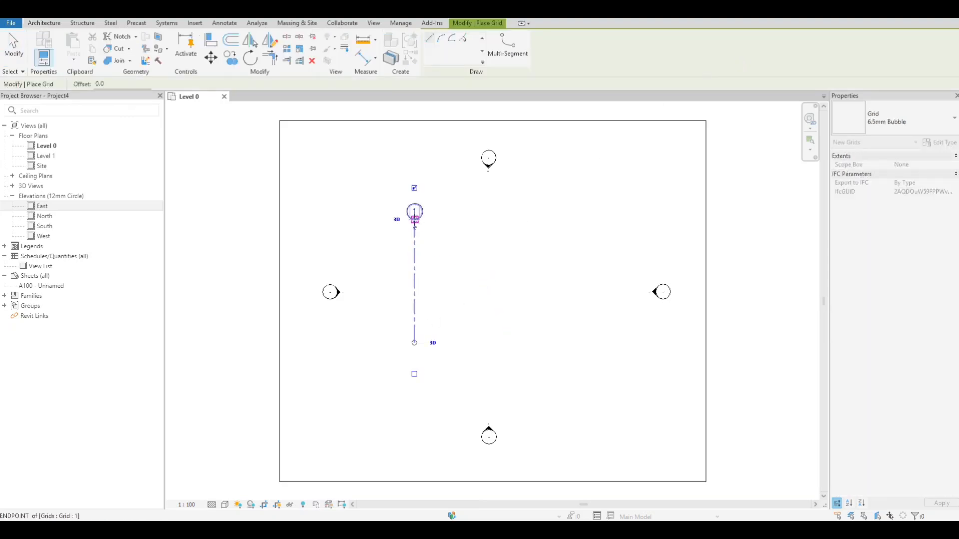
key("Escape")
key("Escape")
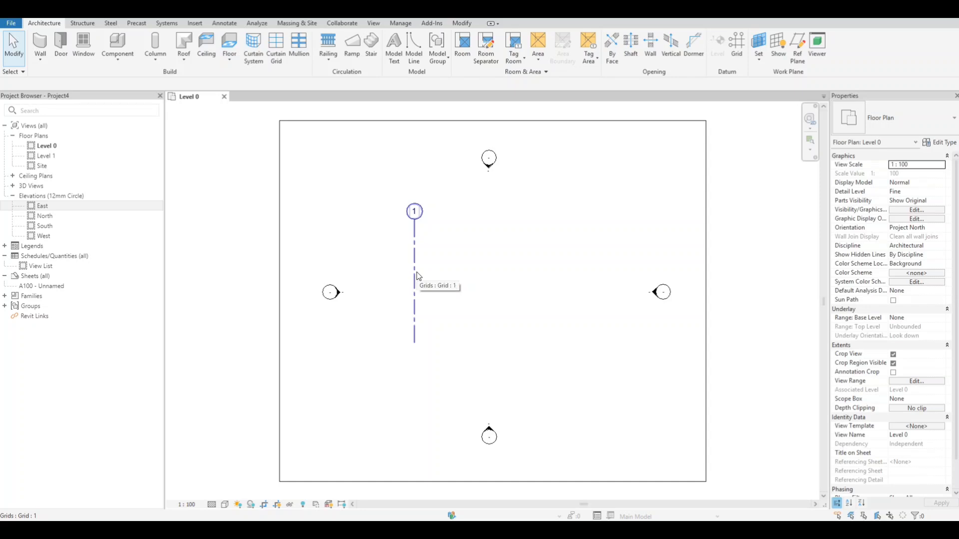
- Draw a second vertical grid line about 3100 mm east of grid 1, with both ends aligned to it
key("g")
key("r")
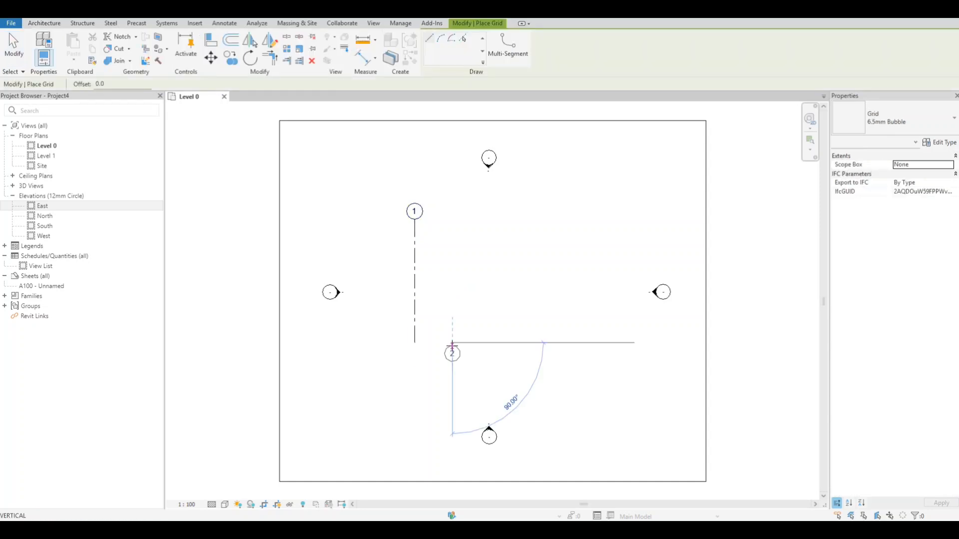
left_click(452, 212)
key("Escape")
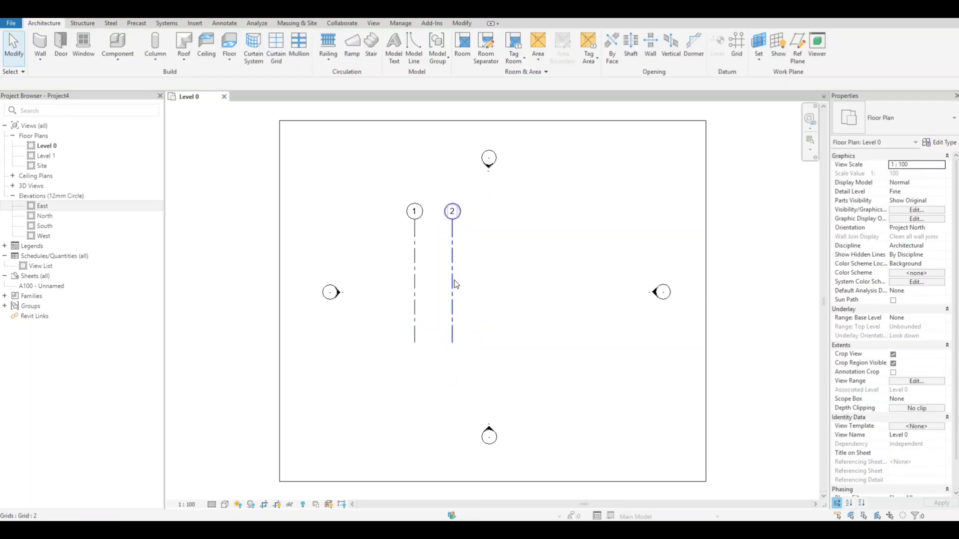
- Copy grid 2 twice eastward to add two more vertical grid lines, the last one about 3200 mm beyond the first copy
left_click(456, 285)
key("c")
key("o")
left_click(456, 280)
left_click(488, 280)
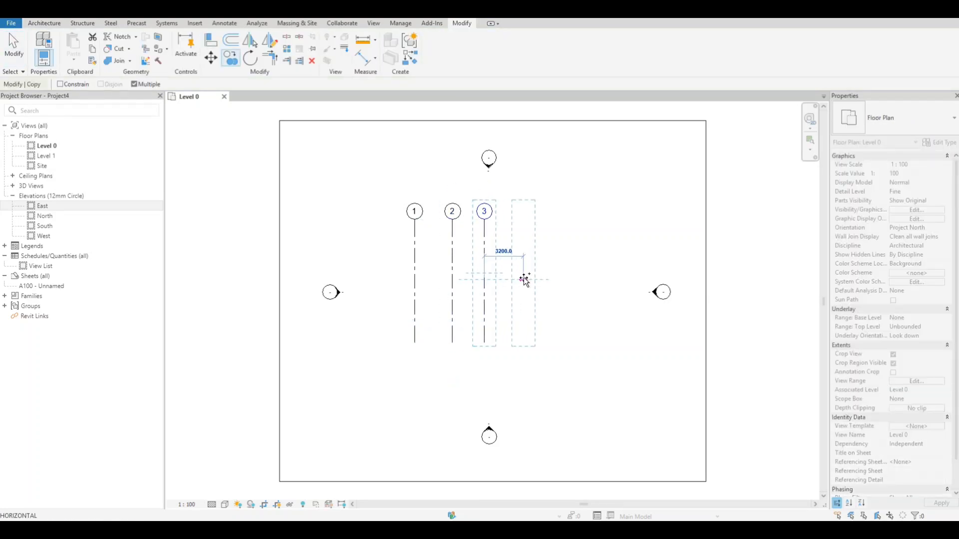
left_click(523, 280)
key("Escape")
key("Escape")
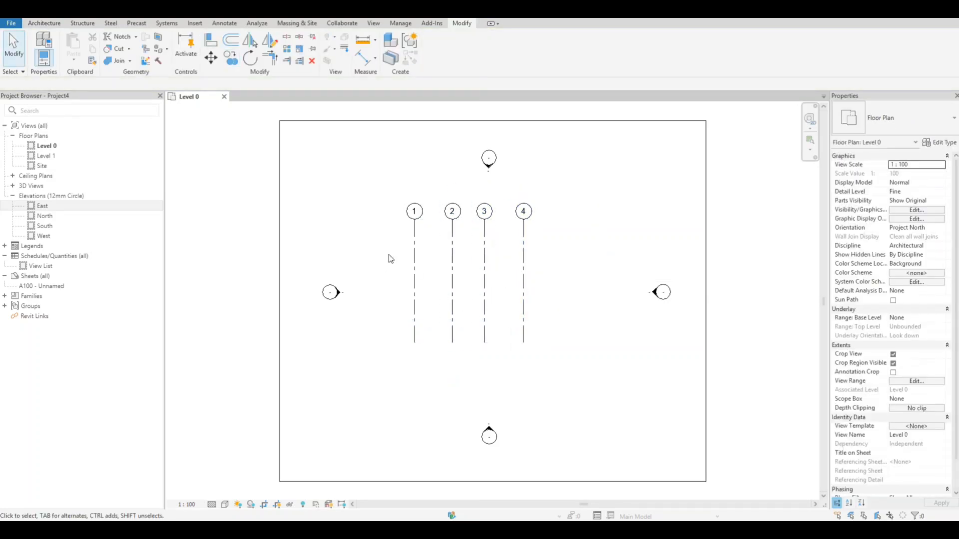
- Draw a horizontal grid line across the upper part of the four vertical grids, with its bubble at the east end
scroll(415, 265, "up", 2)
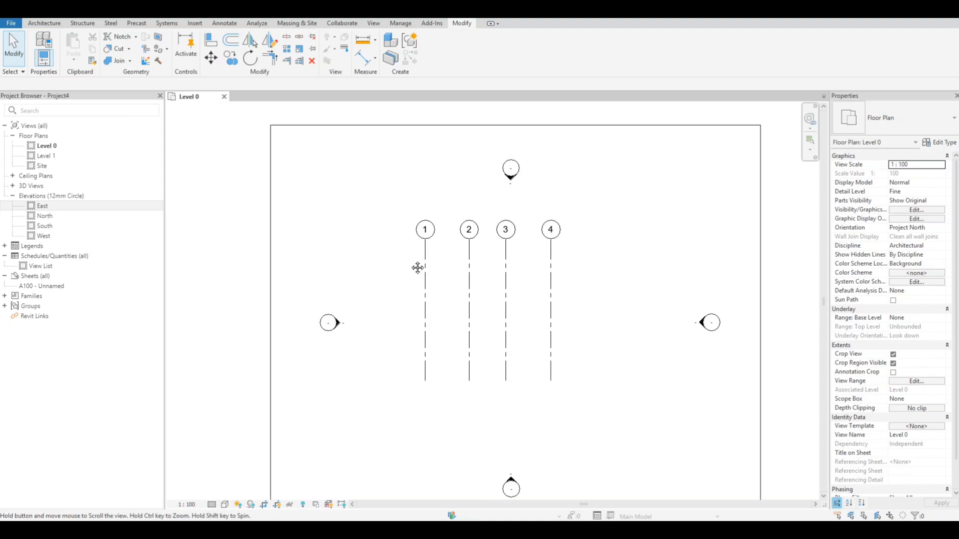
left_click(423, 299)
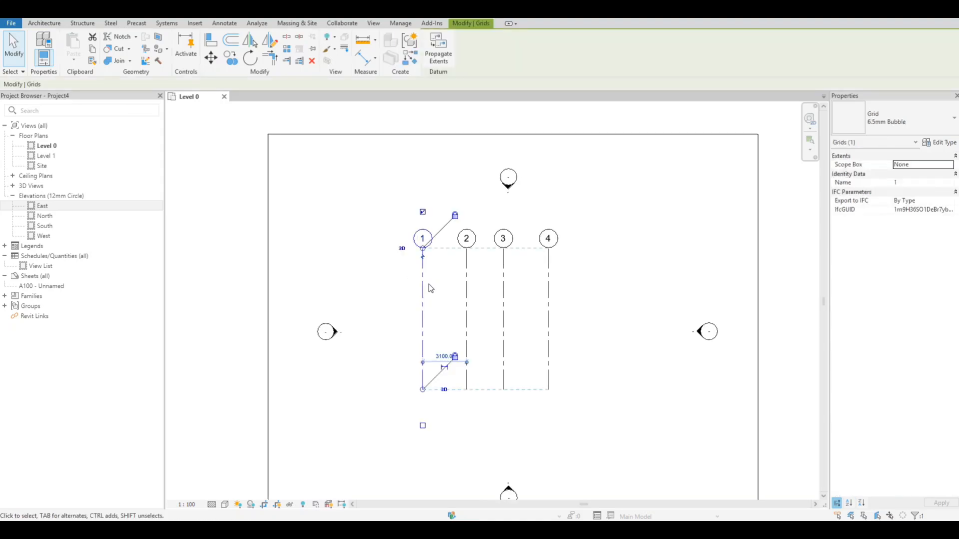
key("g")
key("r")
left_click(388, 274)
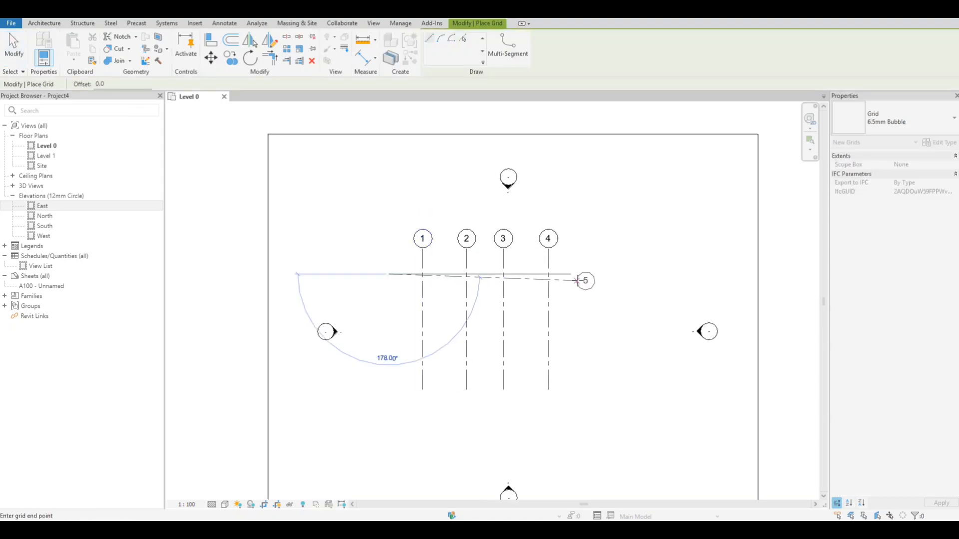
left_click(577, 281)
key("Escape")
key("Escape")
scroll(577, 286, "up", 1)
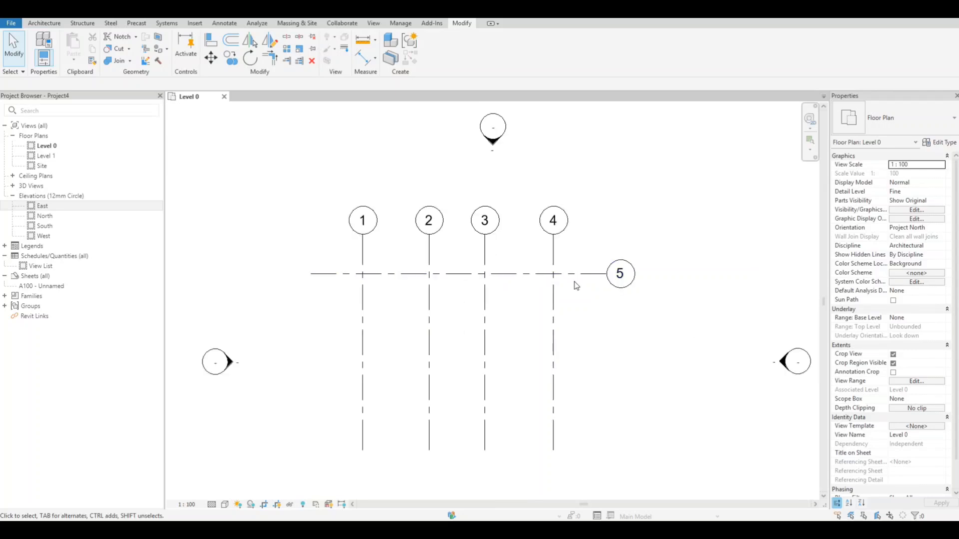
- Rename the horizontal grid line as A
left_click(577, 276)
middle_click_drag(522, 259, 514, 261)
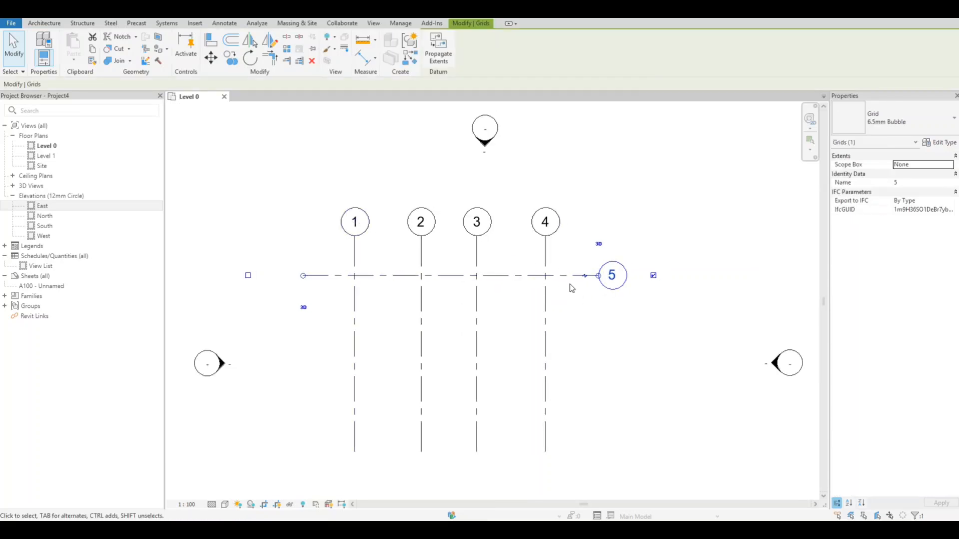
middle_click_drag(572, 301, 545, 283)
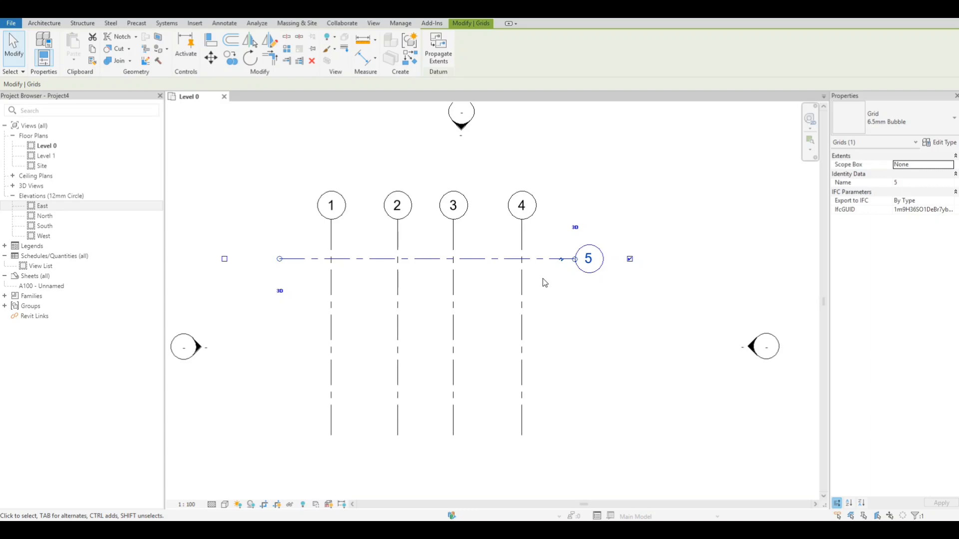
scroll(544, 268, "up", 2)
key("Escape")
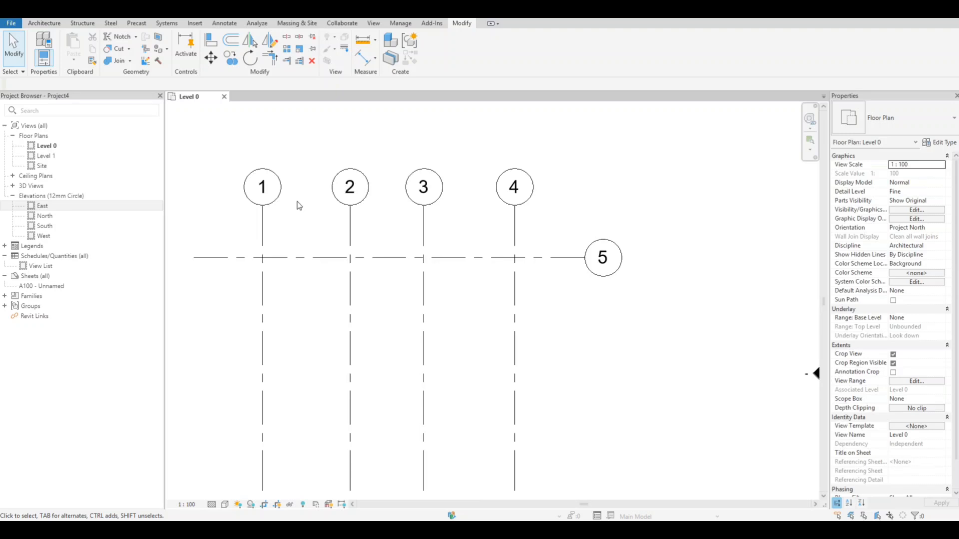
left_click(602, 257)
left_click(603, 258)
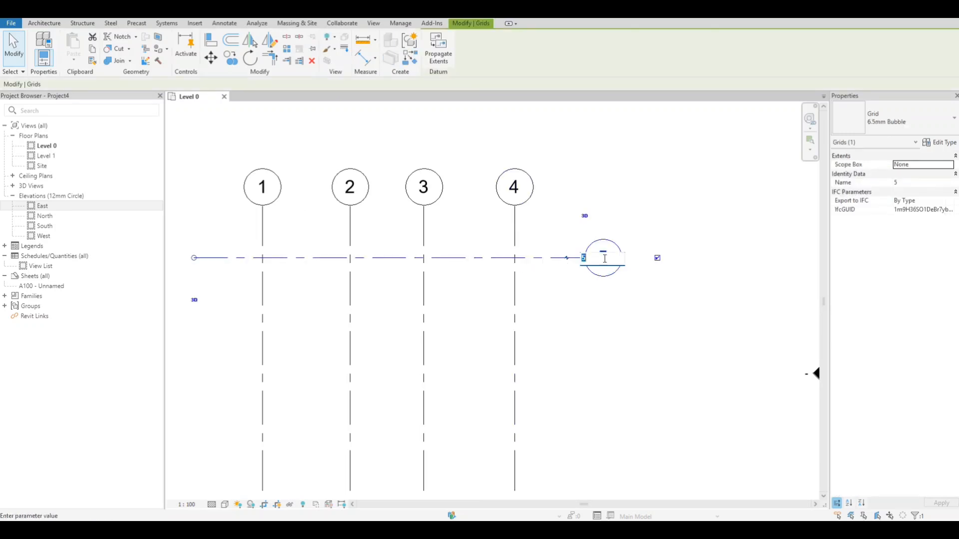
key("Return")
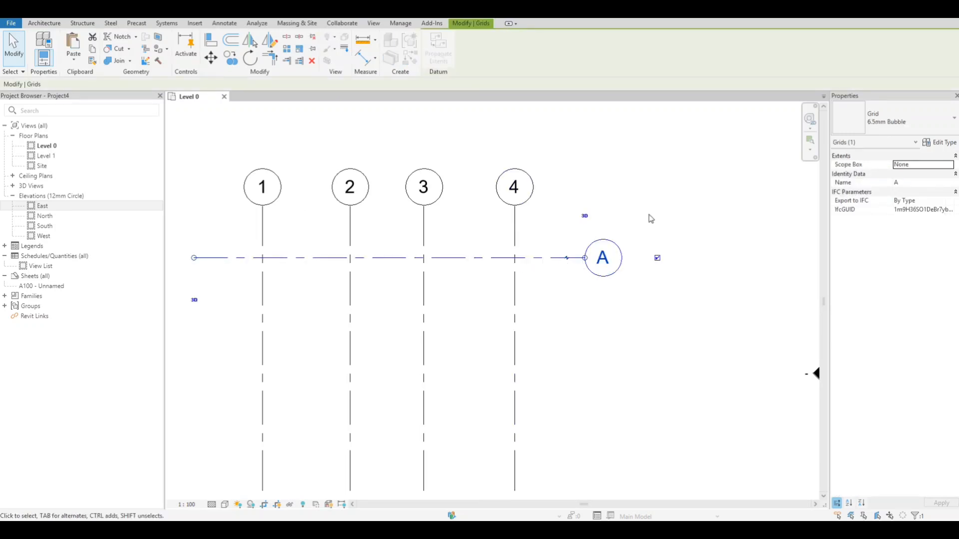
- Copy grid A twice downward to add two more horizontal grid lines, the last one near the vertical grids' lower ends
scroll(550, 249, "down", 2)
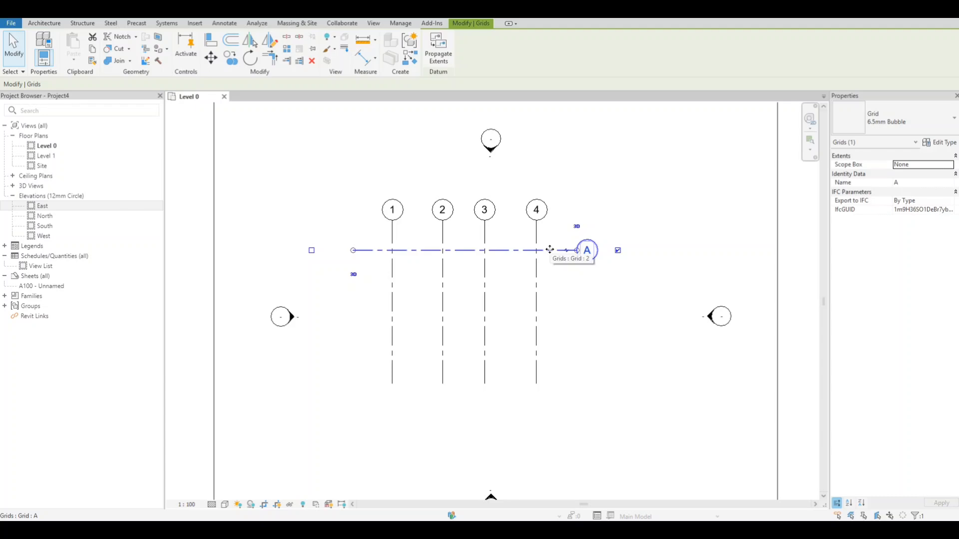
key("c")
key("o")
left_click(550, 249)
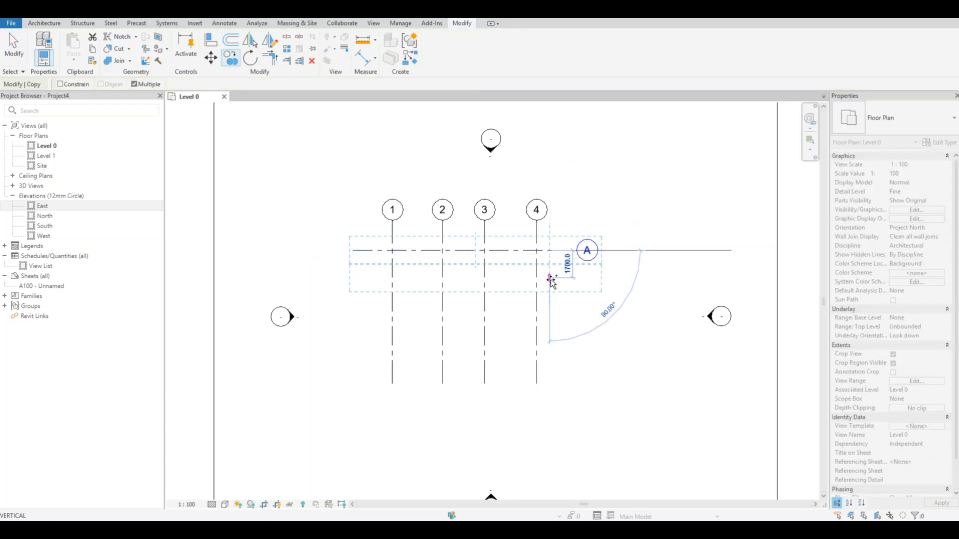
left_click(551, 308)
left_click(550, 373)
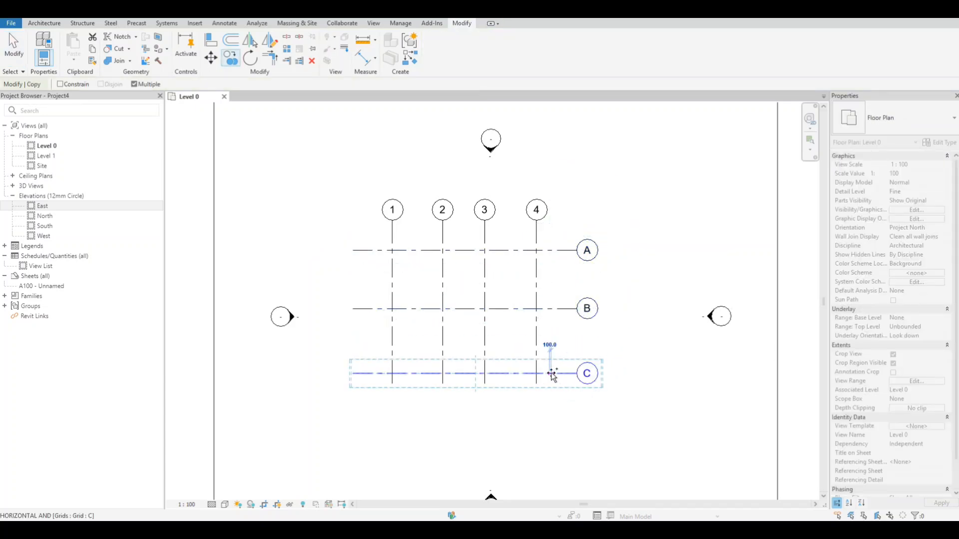
key("Escape")
- Extend the lower ends of the four aligned vertical grid lines a little further below grid C
left_click(537, 382)
left_click_drag(537, 386, 539, 396)
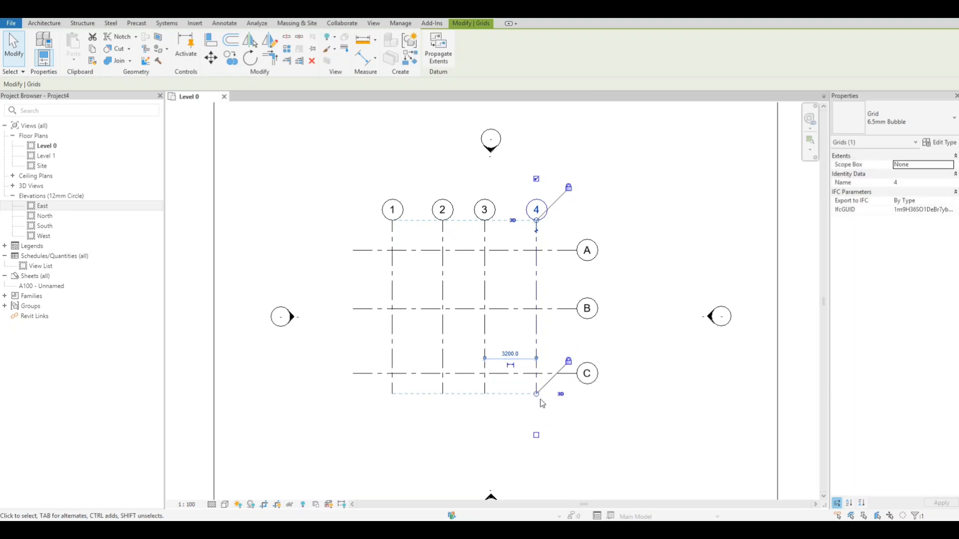
left_click(620, 365)
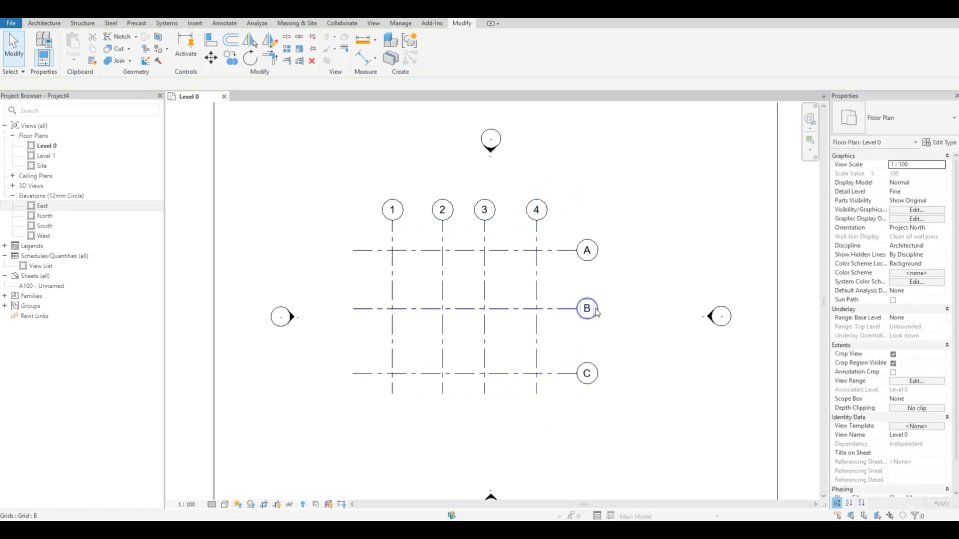
- Open the East elevation and examine how the lettered grid lines are displayed
scroll(589, 308, "up", 1)
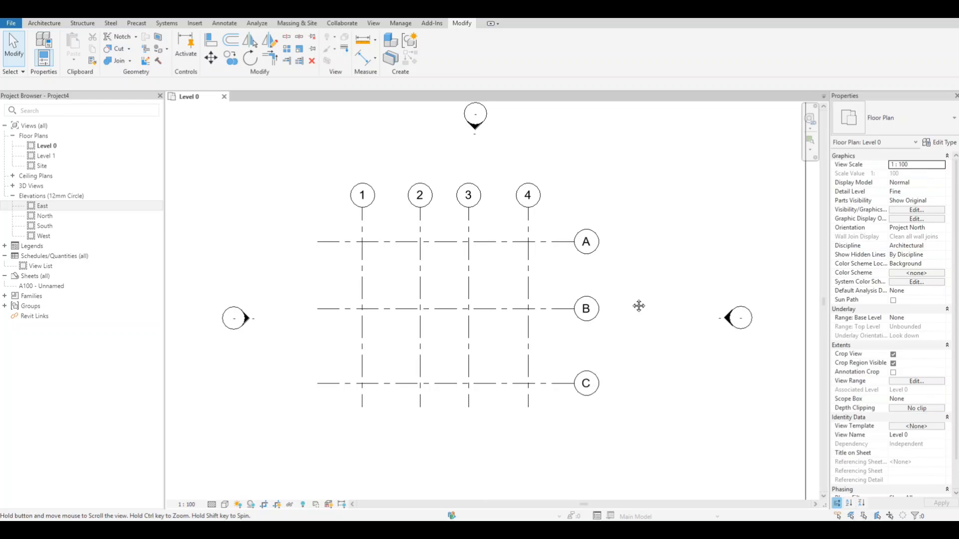
middle_click_drag(639, 306, 642, 317)
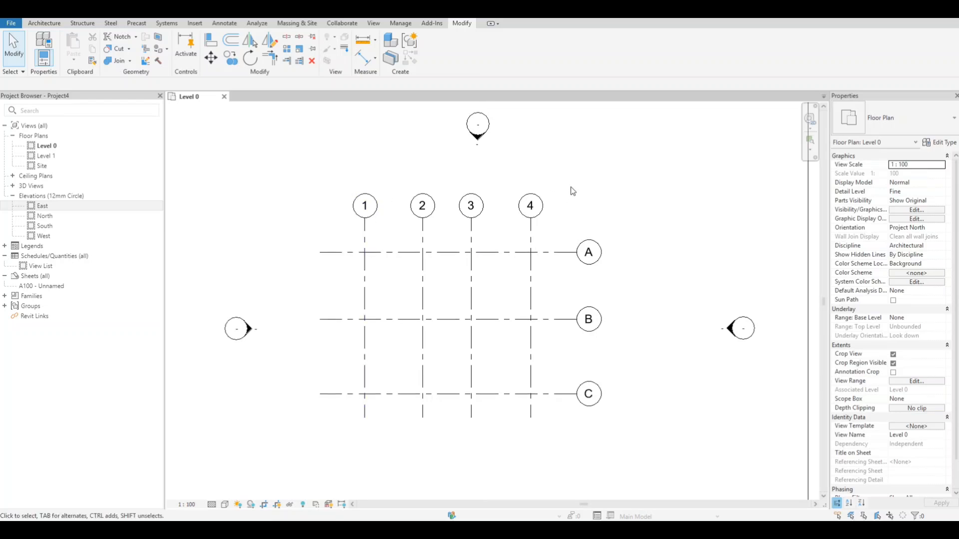
double_click(43, 206)
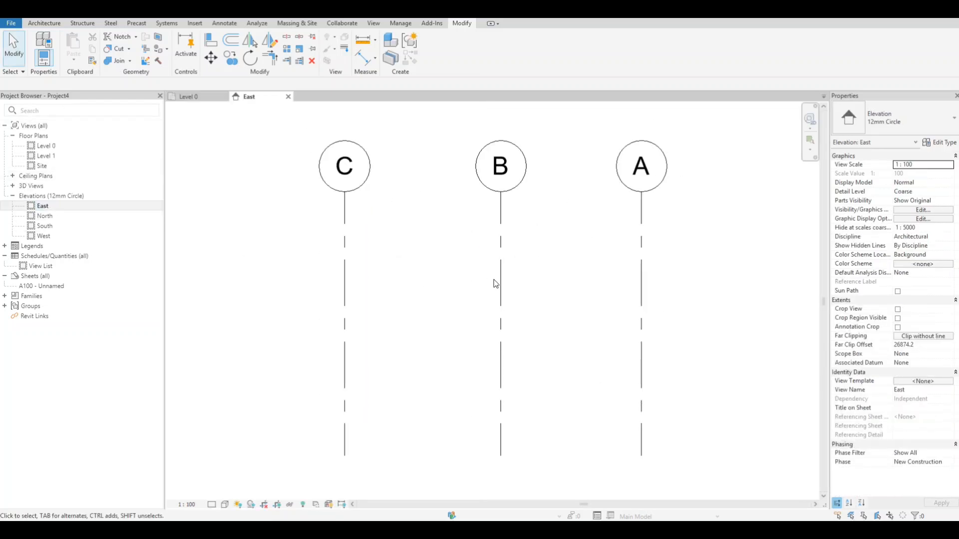
scroll(496, 284, "down", 4)
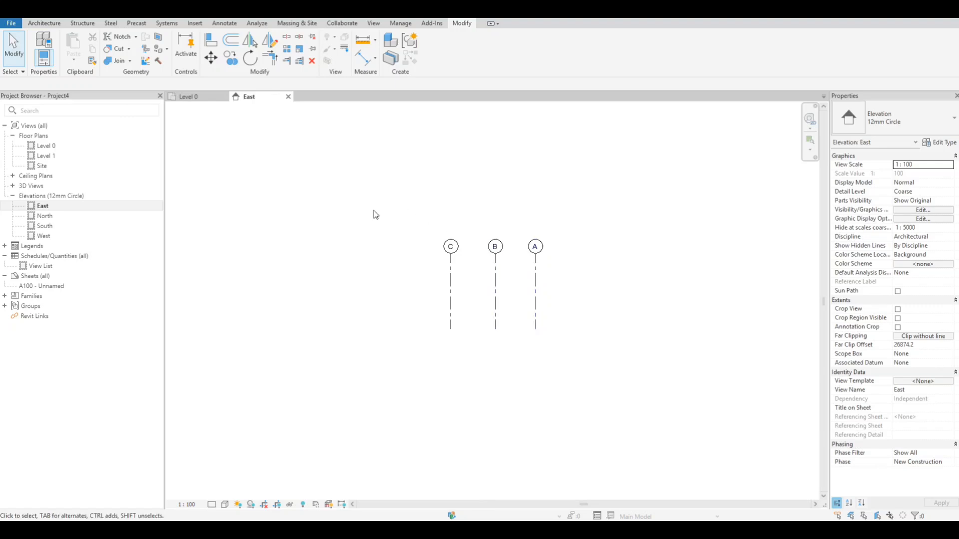
- In the Level 0 plan, draw a horizontal building section across grids 1 to 4, between grids A and B
left_click(199, 97)
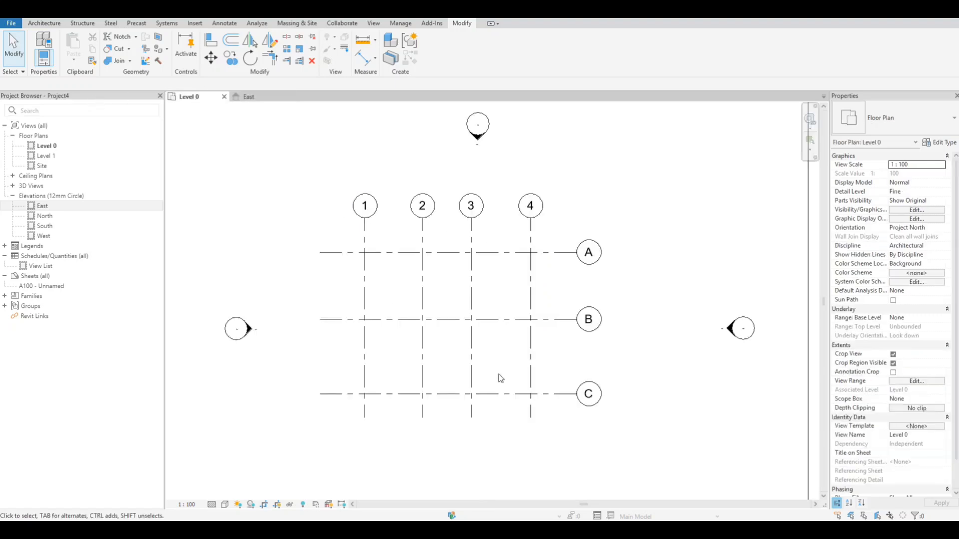
key("s")
key("e")
left_click(328, 294)
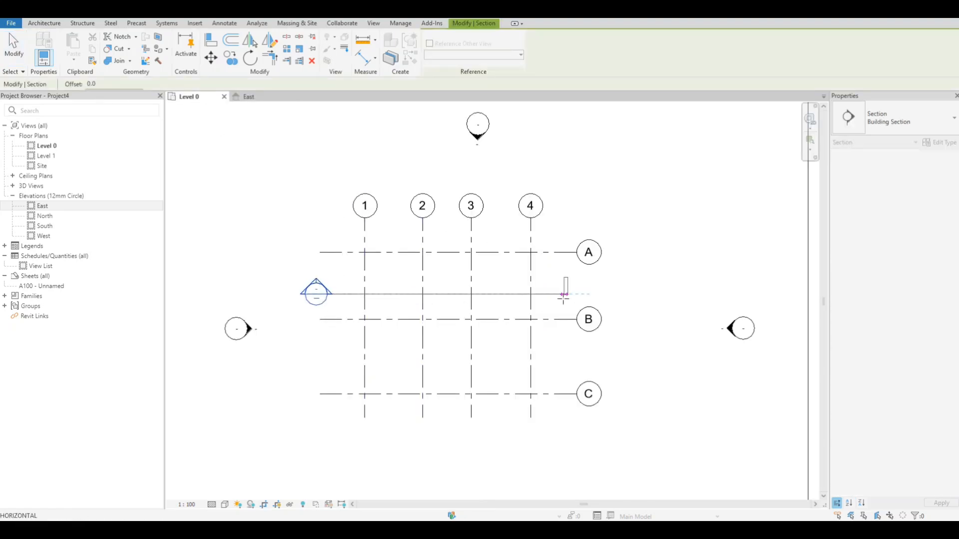
left_click(561, 295)
key("Escape")
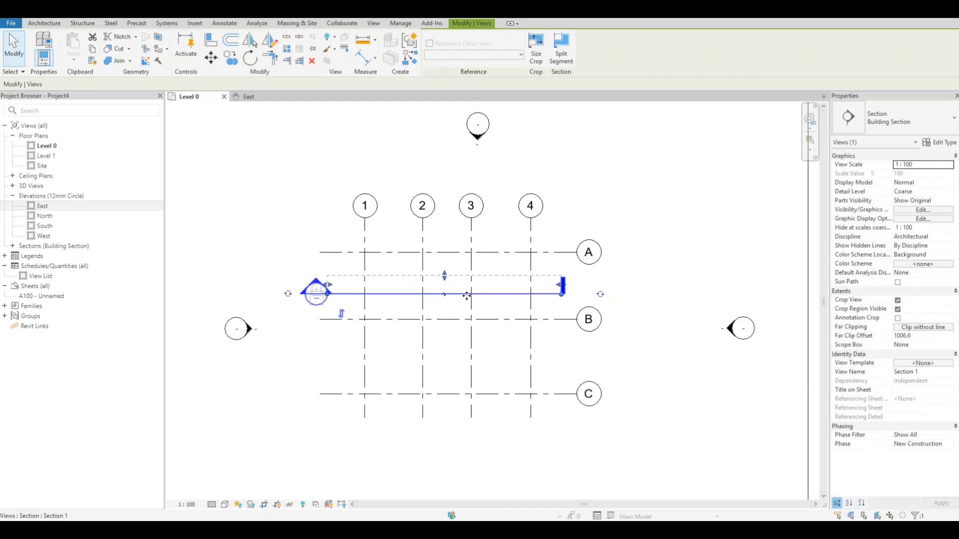
- Open the new section's view and stretch its crop region upward to take in Level 1
right_click(468, 295)
left_click(502, 280)
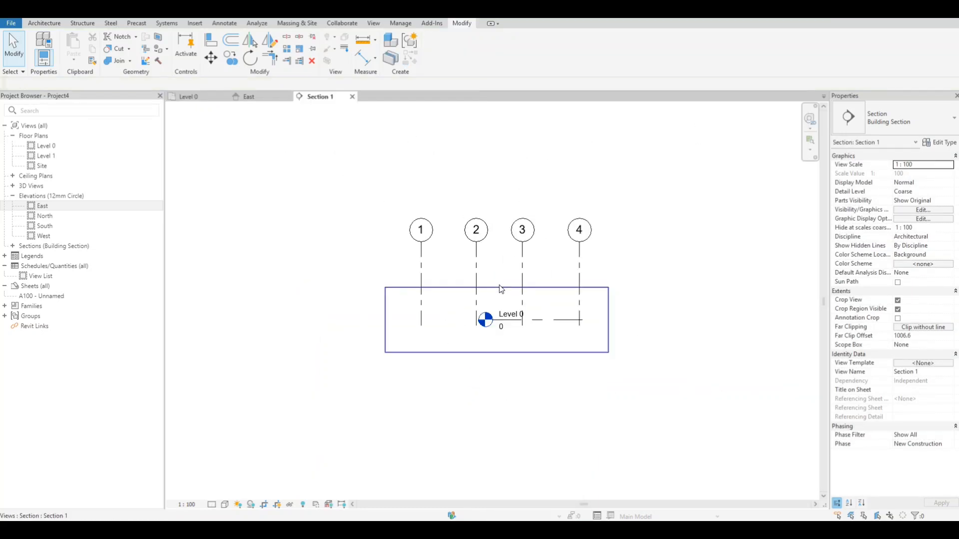
left_click(501, 289)
left_click_drag(496, 288, 497, 197)
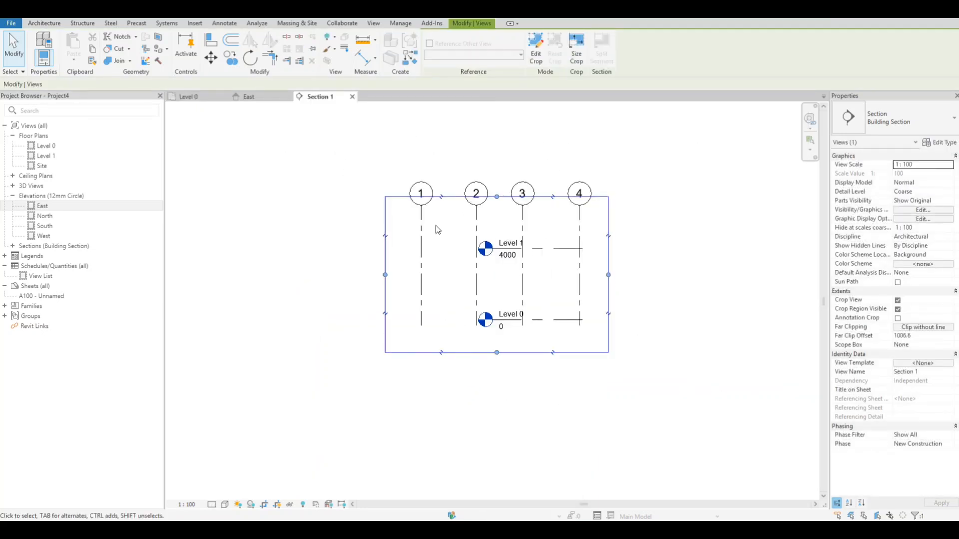
left_click(502, 166)
- Close the section view and delete the section line from the Level 0 plan
middle_click(332, 97)
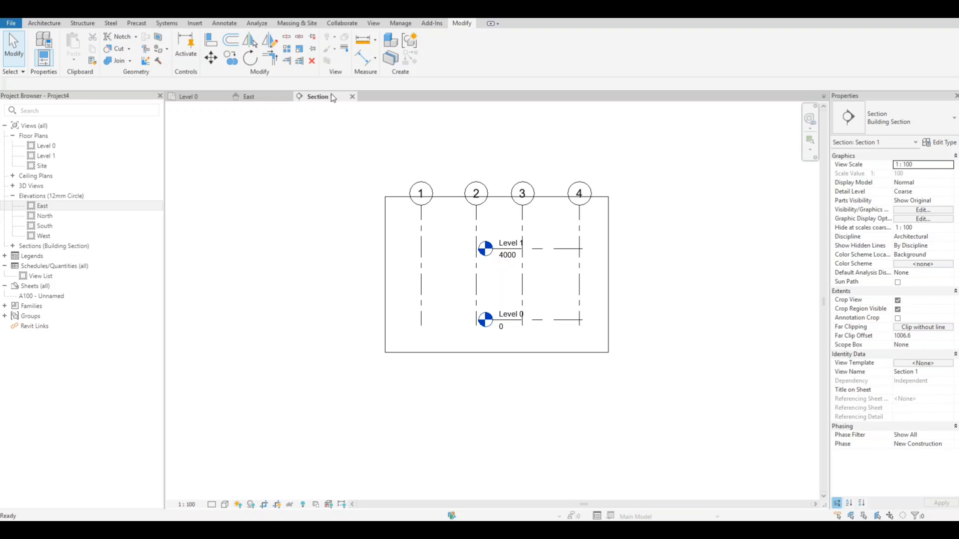
left_click(460, 293)
key("Delete")
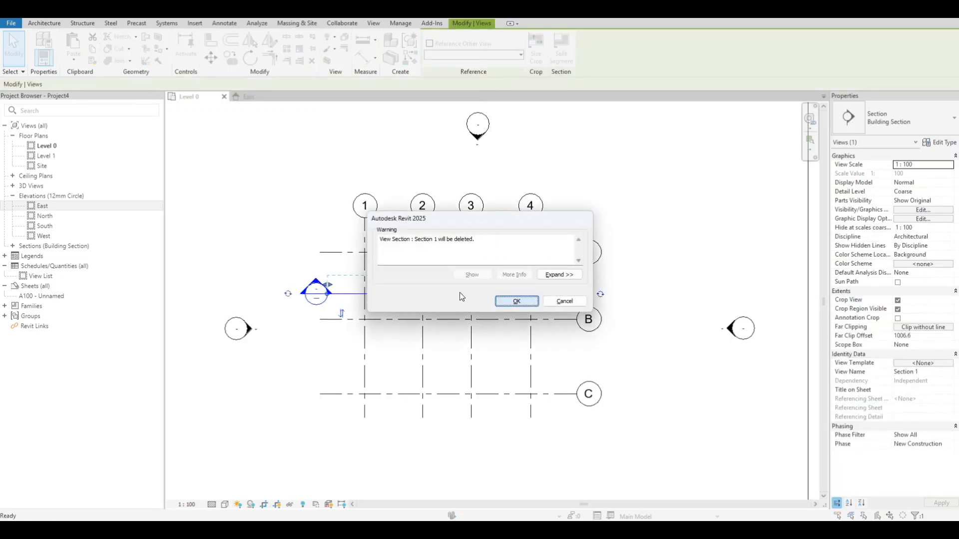
key("Return")
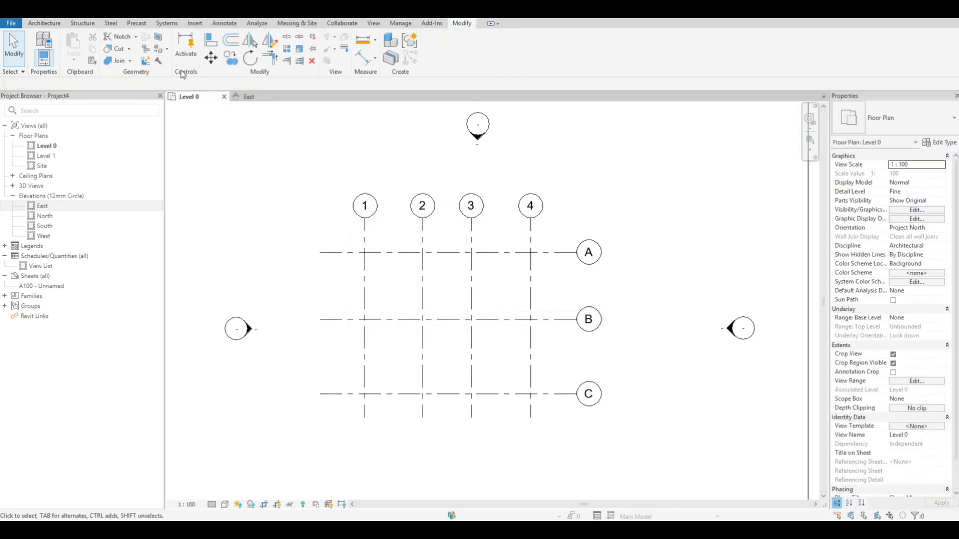
- Open the default 3D view and examine the levels from a different angle
left_click(212, 16)
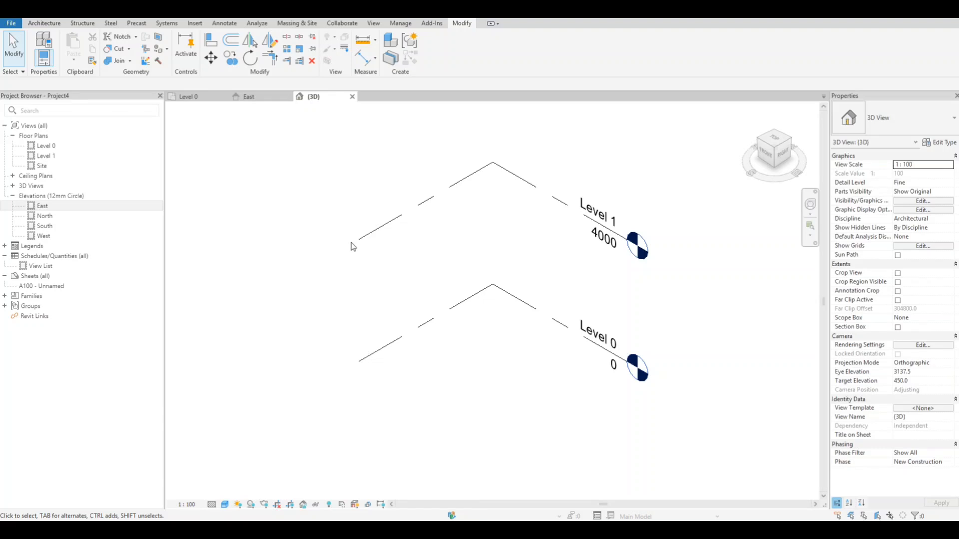
middle_click_drag(438, 275, 603, 326, "shift")
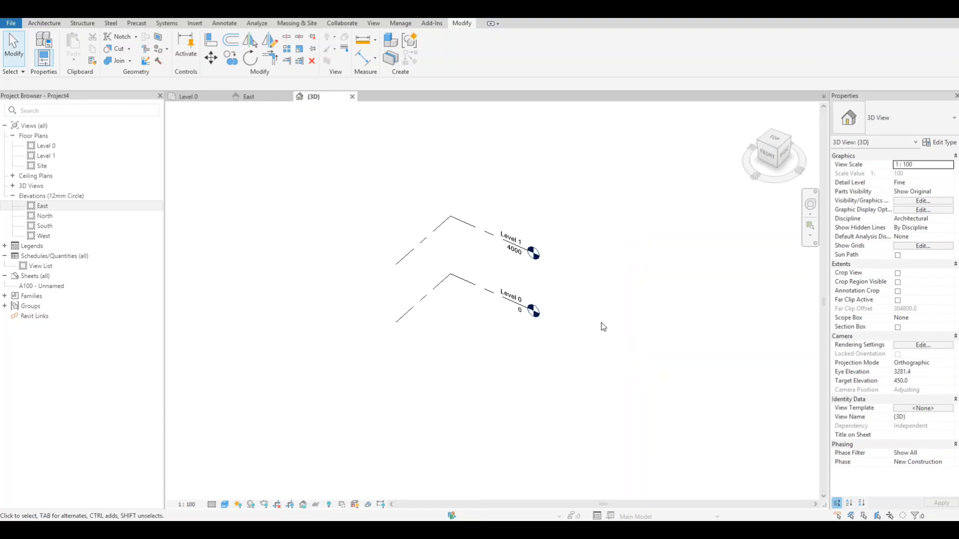
key("v")
key("v")
key("Escape")
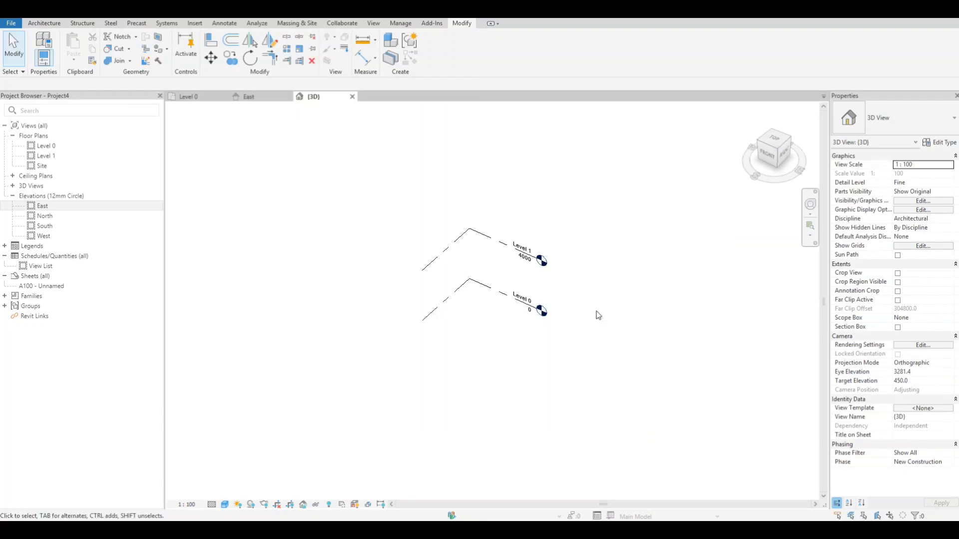
- Turn on grid display for Level 0 in the 3D view's Show Grids settings
scroll(592, 312, "down", 2)
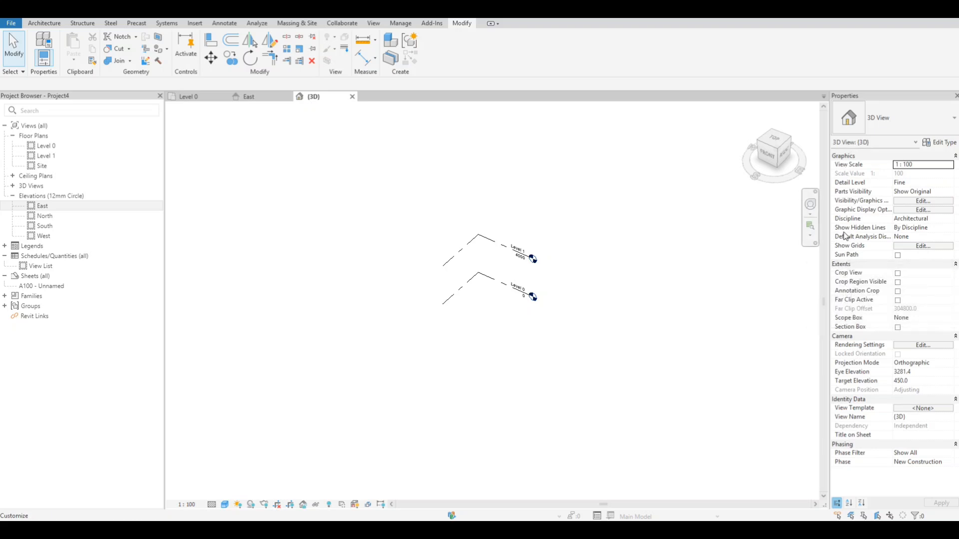
left_click(934, 246)
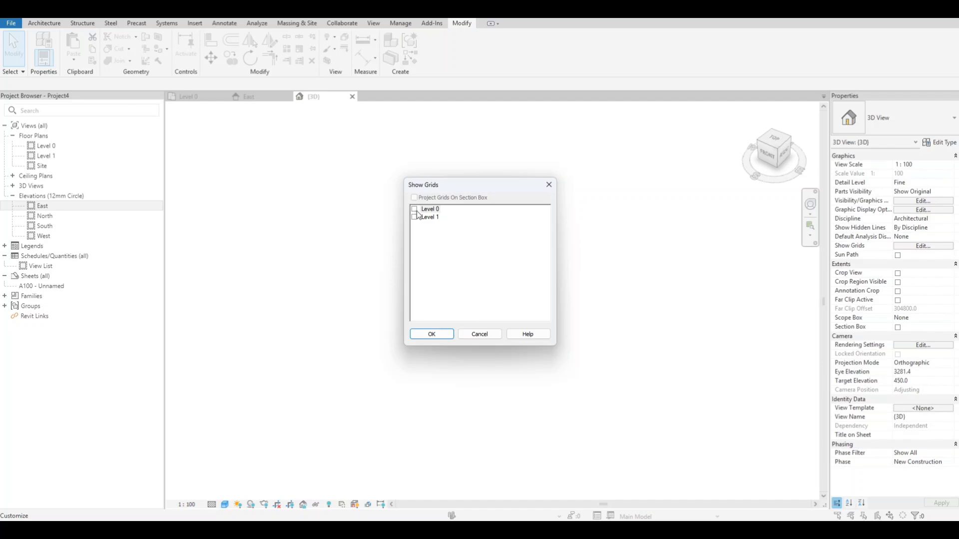
left_click(414, 210)
left_click(431, 333)
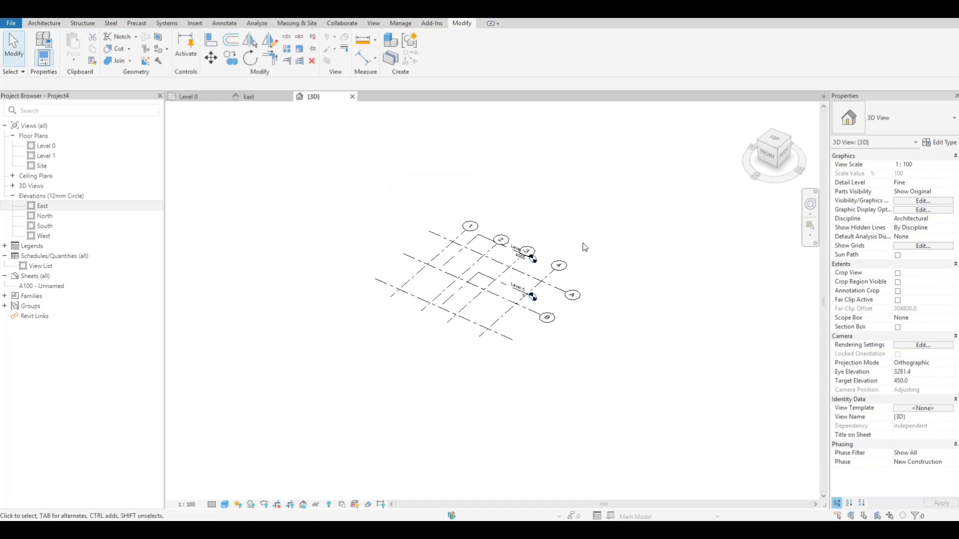
middle_click_drag(583, 244, 574, 210, "shift")
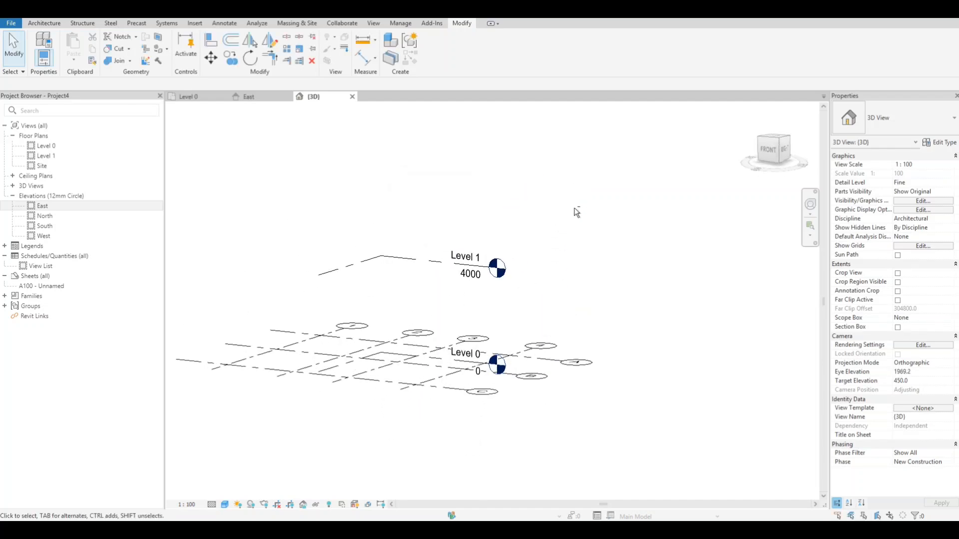
- Hide the Levels annotation category in the 3D view
key("v")
key("v")
key("ctrl+Tab")
key("l")
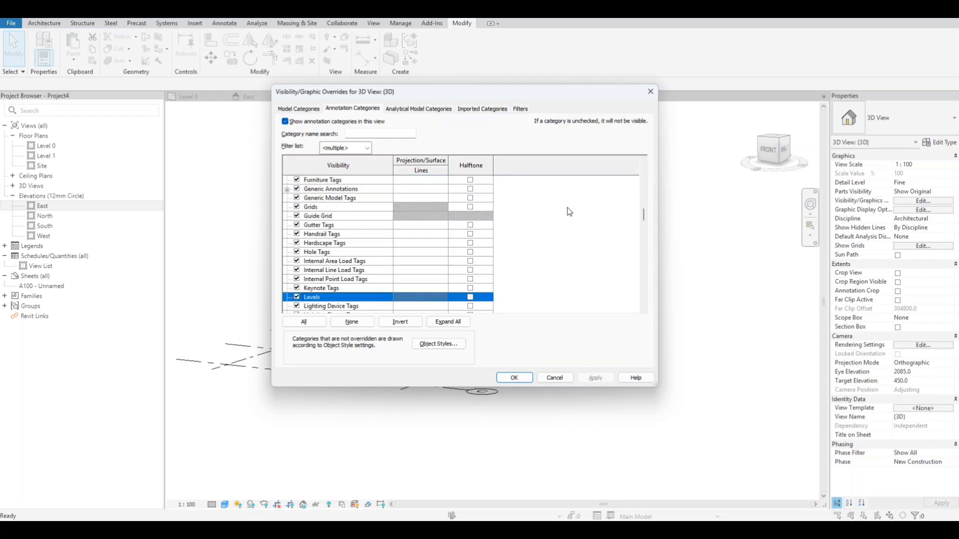
key("space")
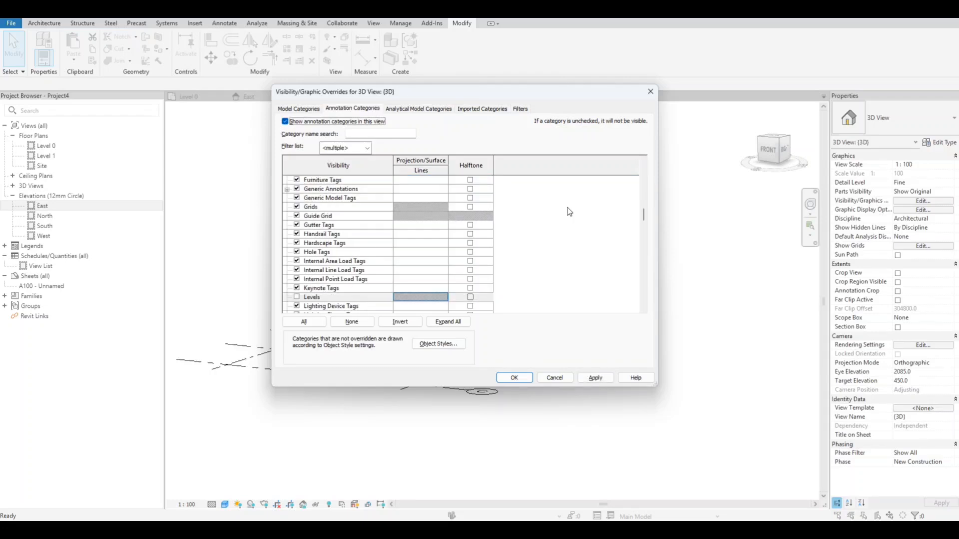
key("Return")
- Examine the grids in 3D from above and at an angle, and check the view's Show Grids level options
middle_click_drag(570, 212, 580, 450, "shift")
left_click(774, 149)
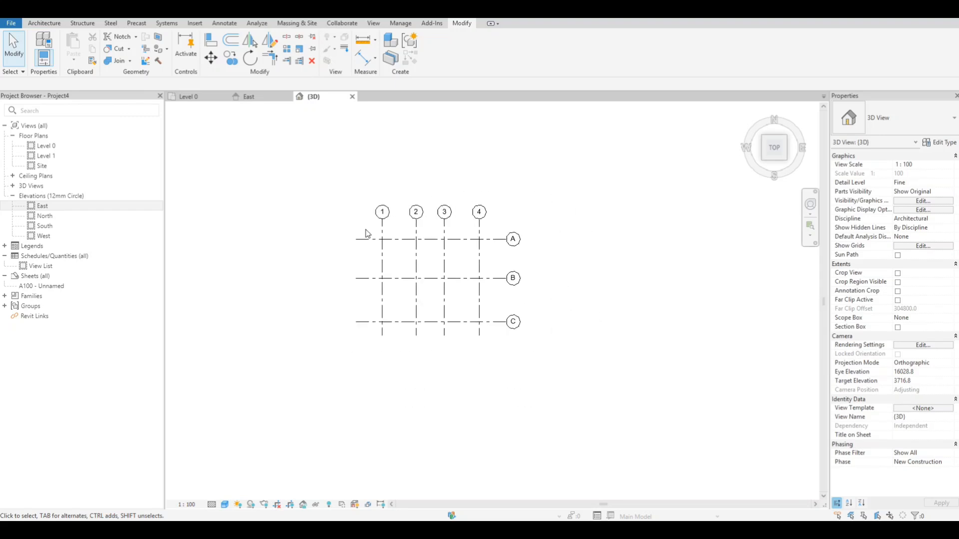
middle_click_drag(574, 323, 522, 301, "shift")
scroll(522, 302, "up", 3)
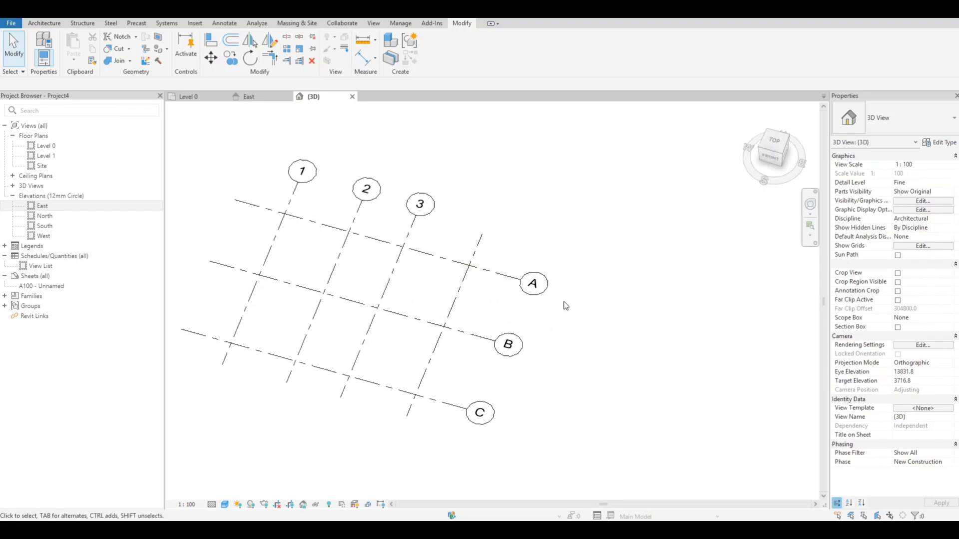
left_click(920, 246)
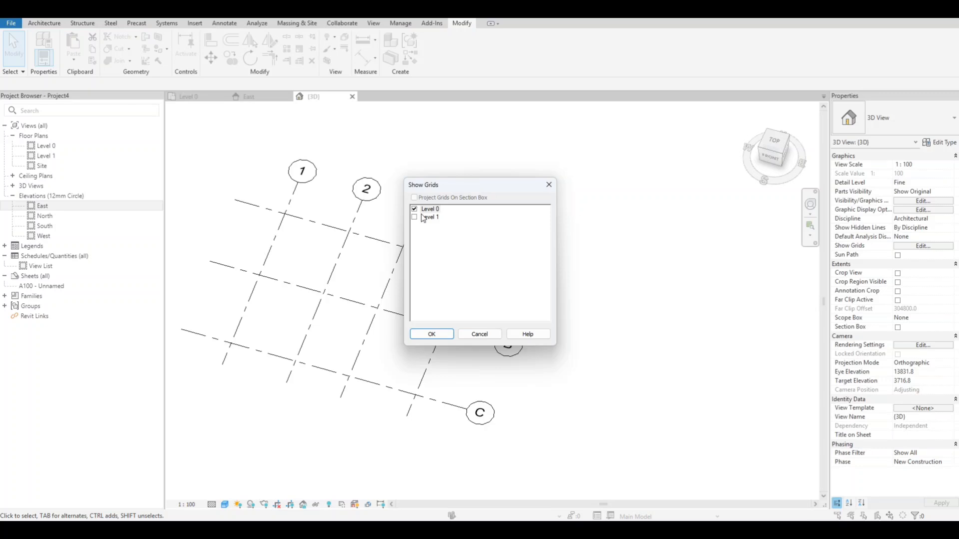
key("Return")
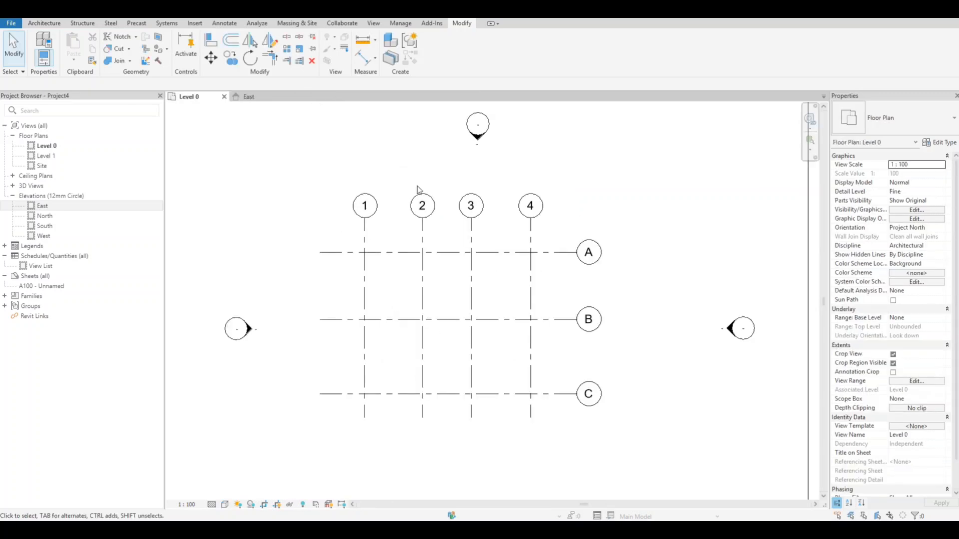
- Examine the numbered and lettered grid lines in the Level 0 plan, including their bubbles and placement between the elevation markers
scroll(418, 190, "down", 1)
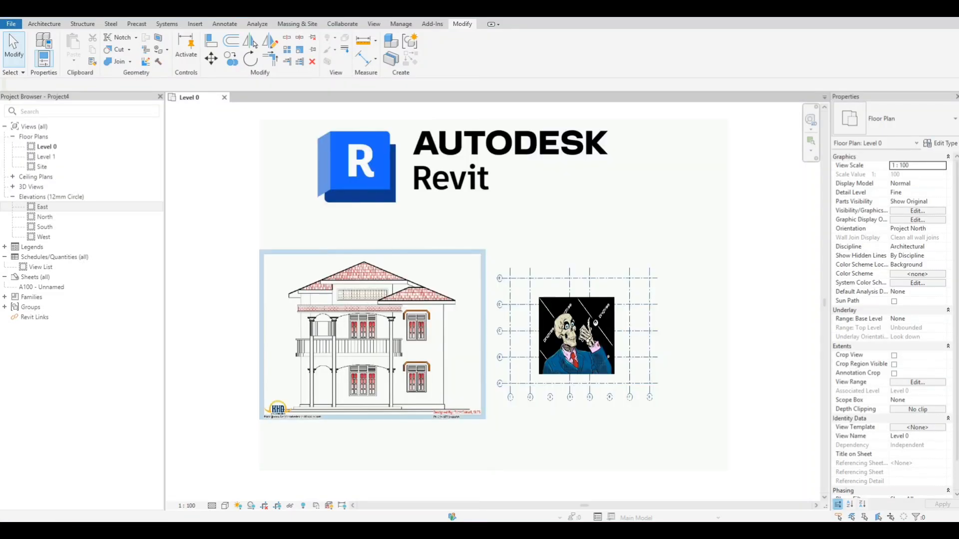
left_click_drag(690, 430, 309, 160)
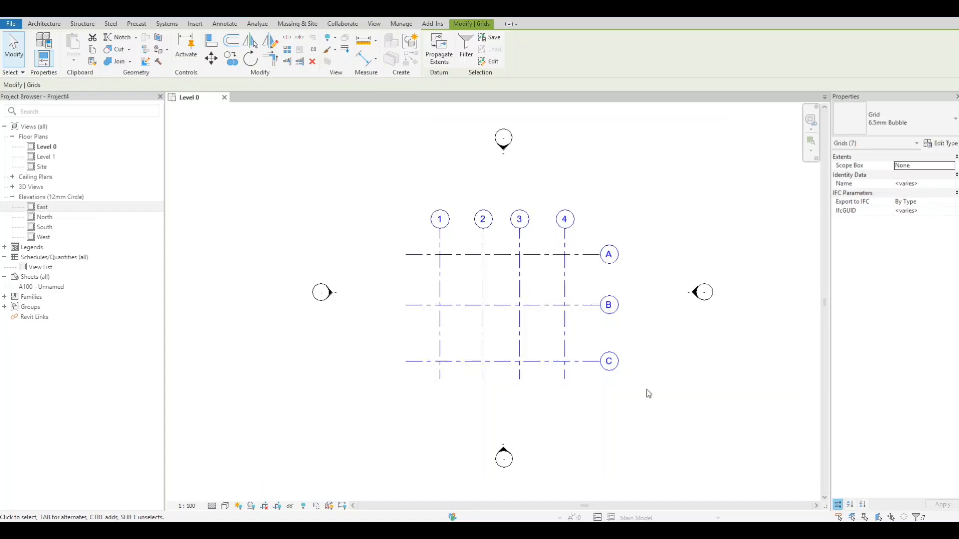
left_click(648, 394)
scroll(597, 324, "up", 3)
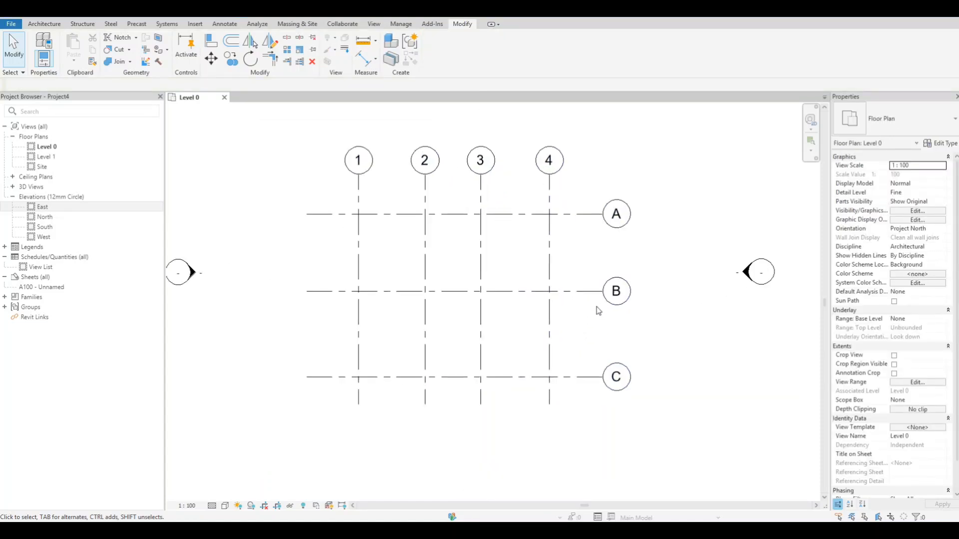
scroll(596, 308, "up", 2)
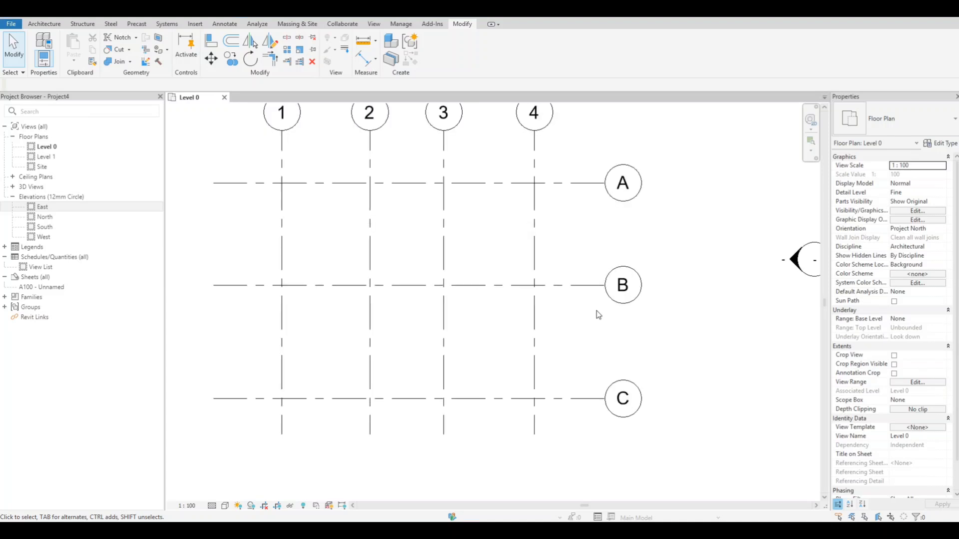
middle_click_drag(597, 311, 592, 342)
scroll(605, 357, "down", 4)
scroll(444, 262, "up", 3)
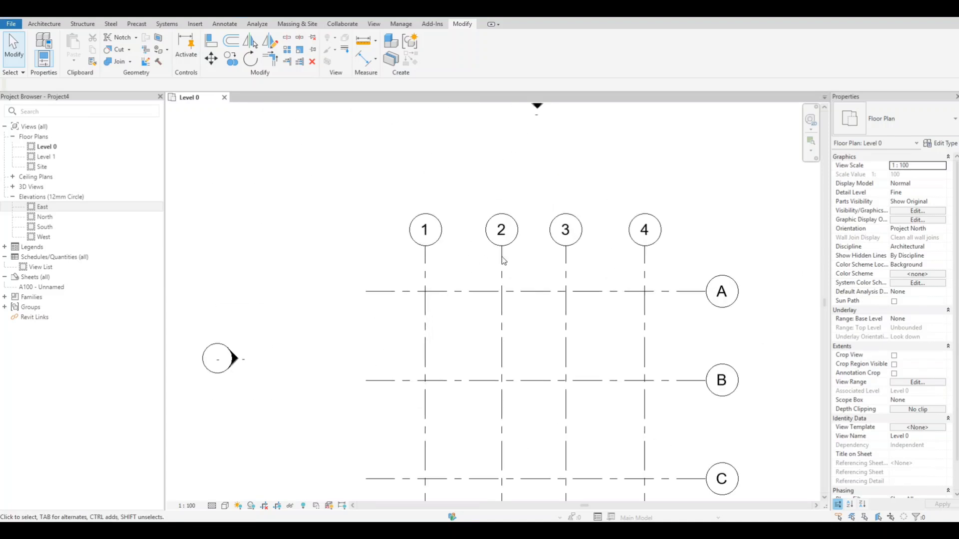
left_click_drag(670, 262, 410, 252)
scroll(505, 209, "down", 1)
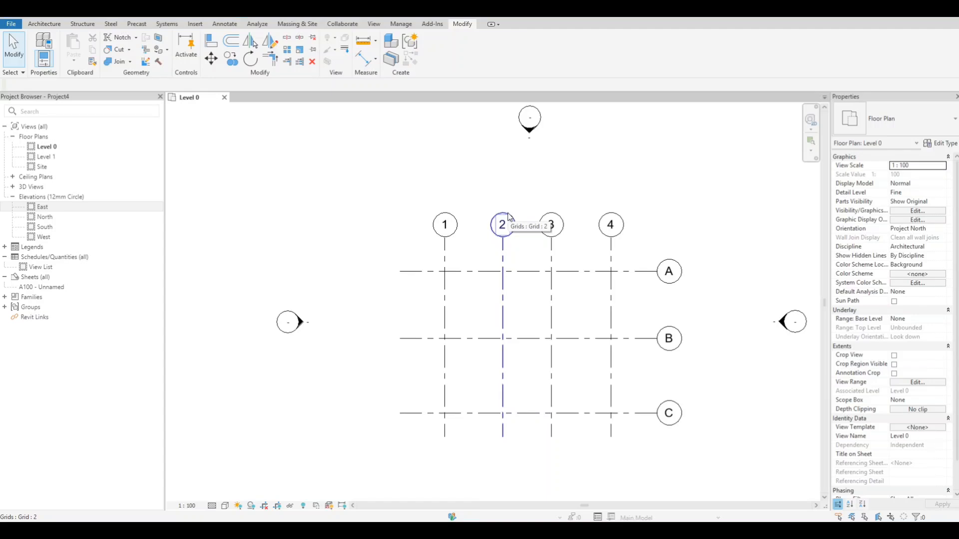
scroll(508, 218, "up", 2)
scroll(563, 272, "down", 3)
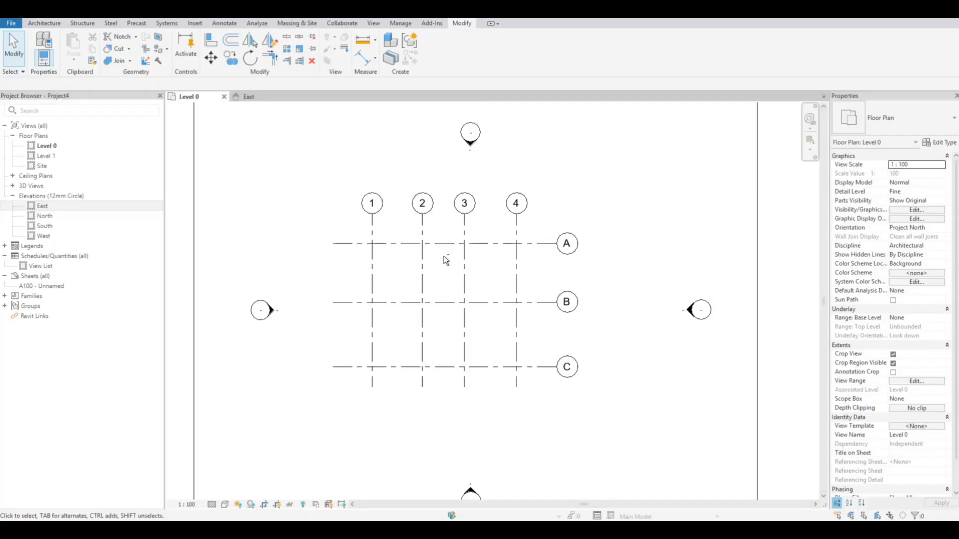
scroll(446, 269, "down", 4)
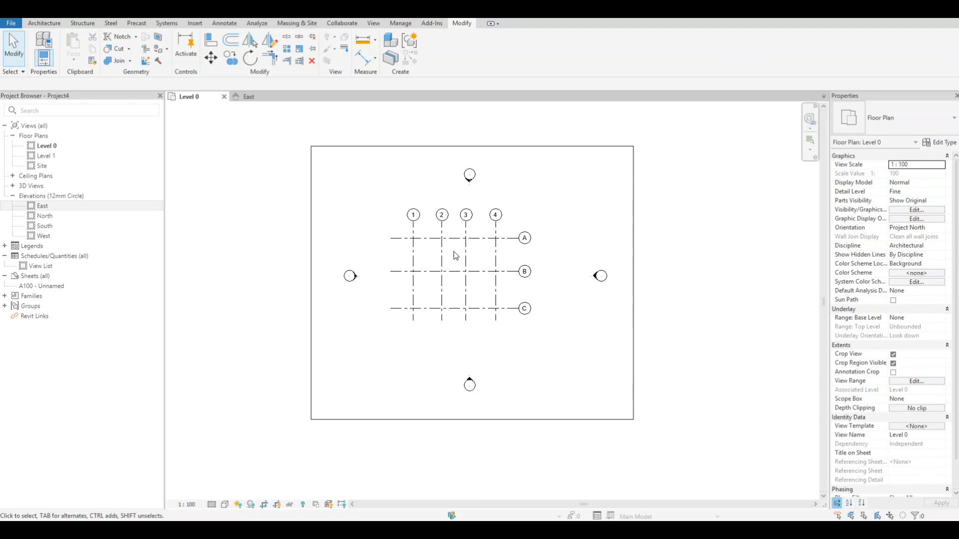
- Turn off the Grids annotation category in the Level 0 plan's visibility overrides
key("v")
key("g")
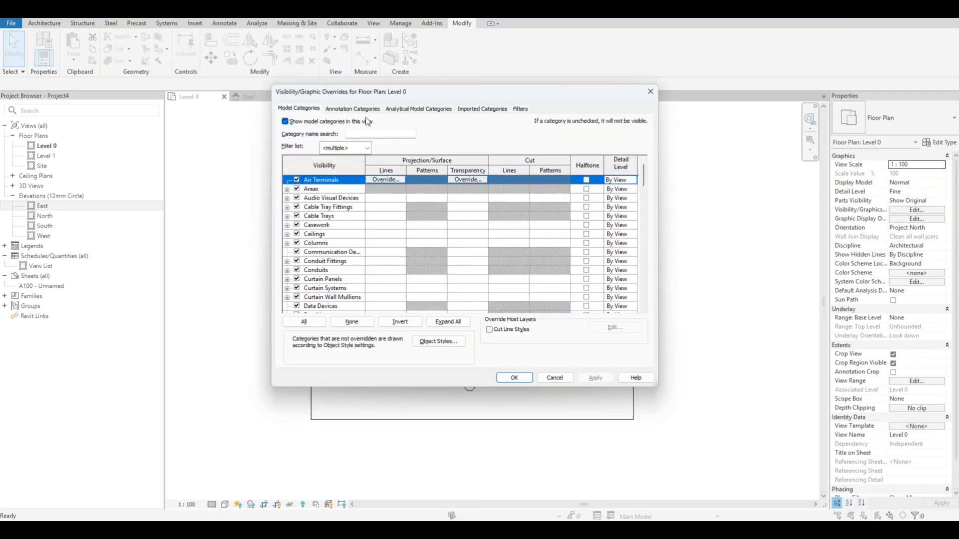
left_click(346, 110)
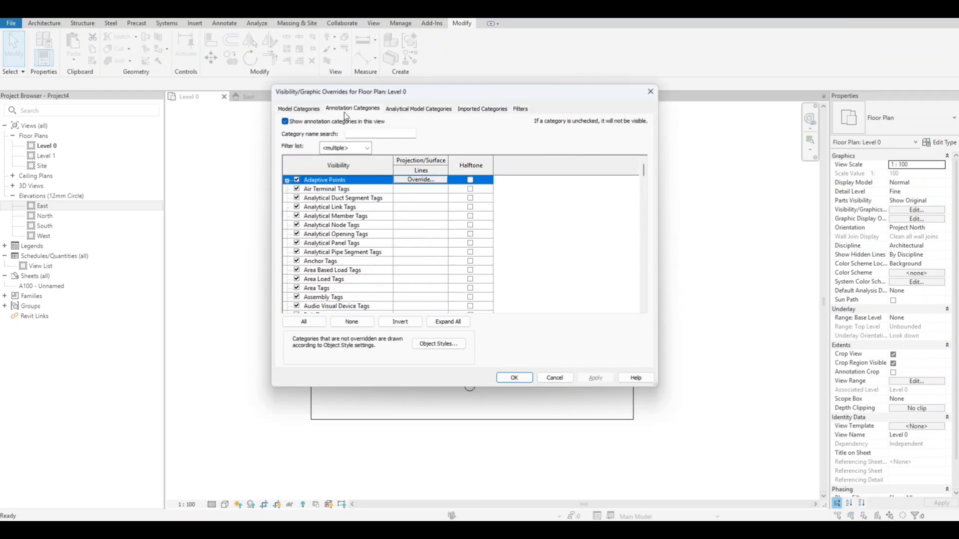
left_click(326, 280)
key("g")
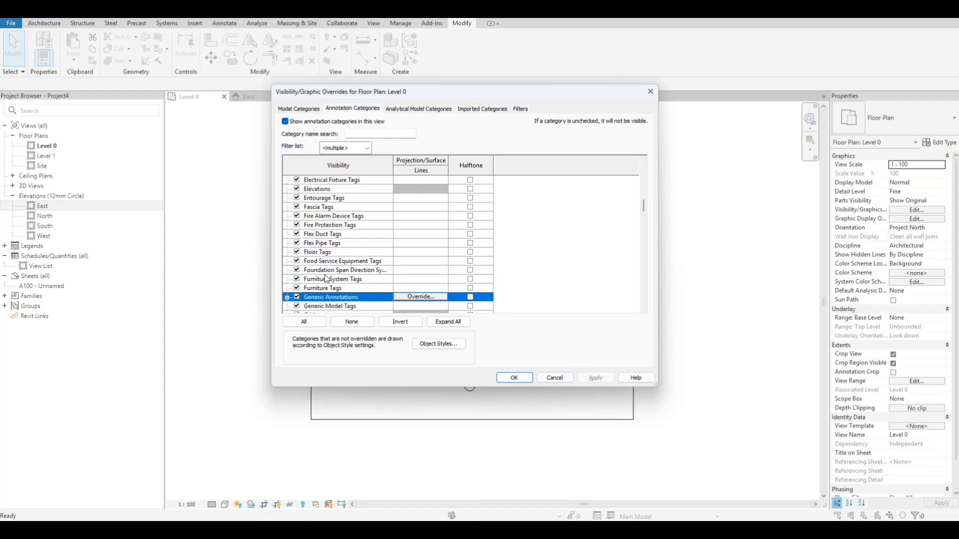
key("g")
key("g")
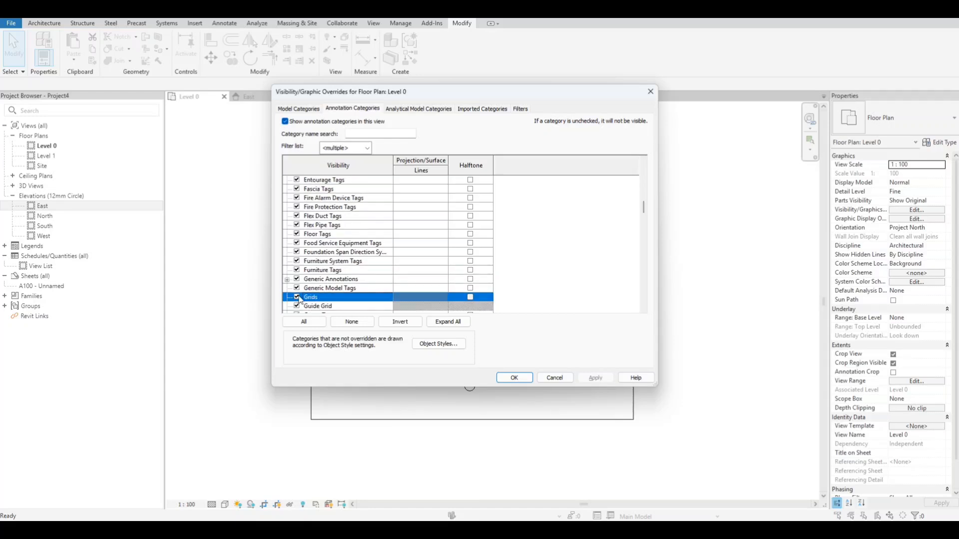
left_click(297, 298)
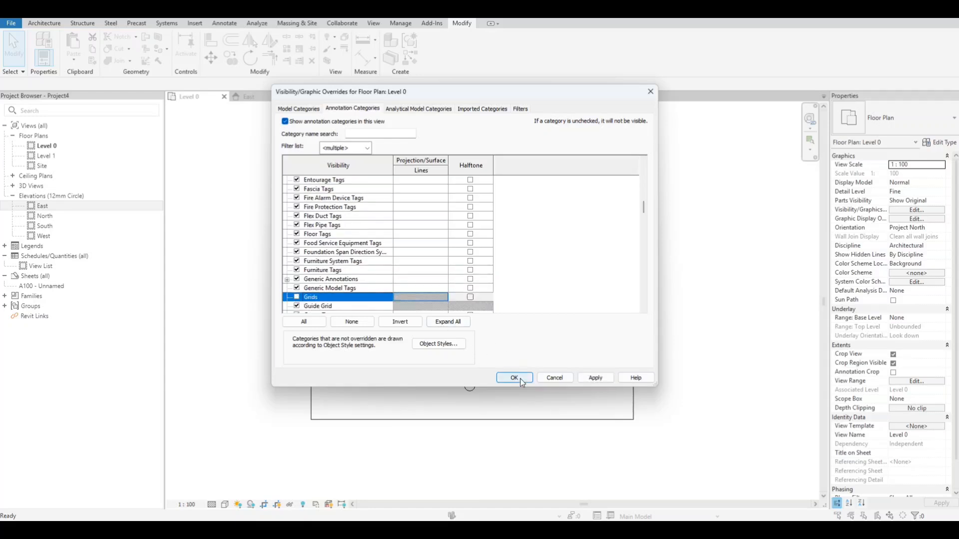
left_click(514, 378)
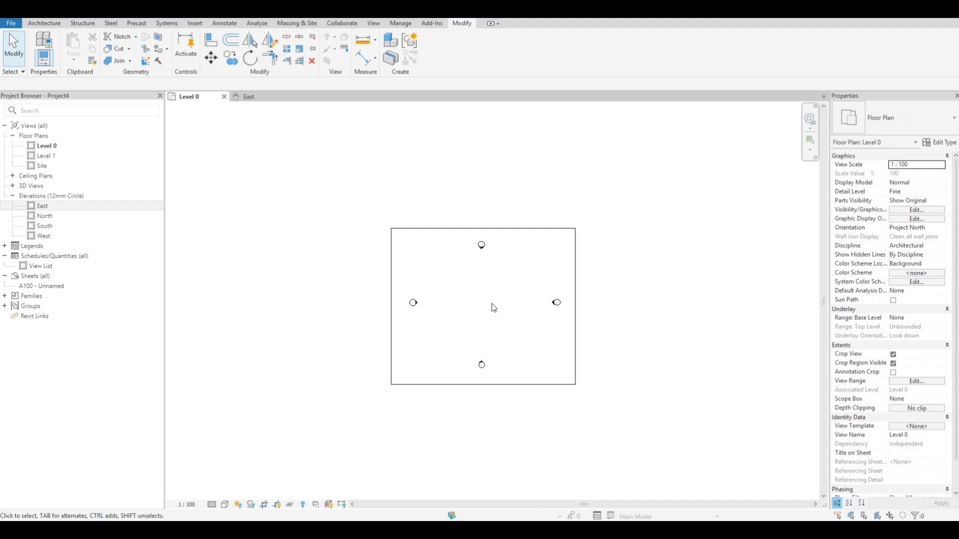
scroll(477, 288, "up", 2)
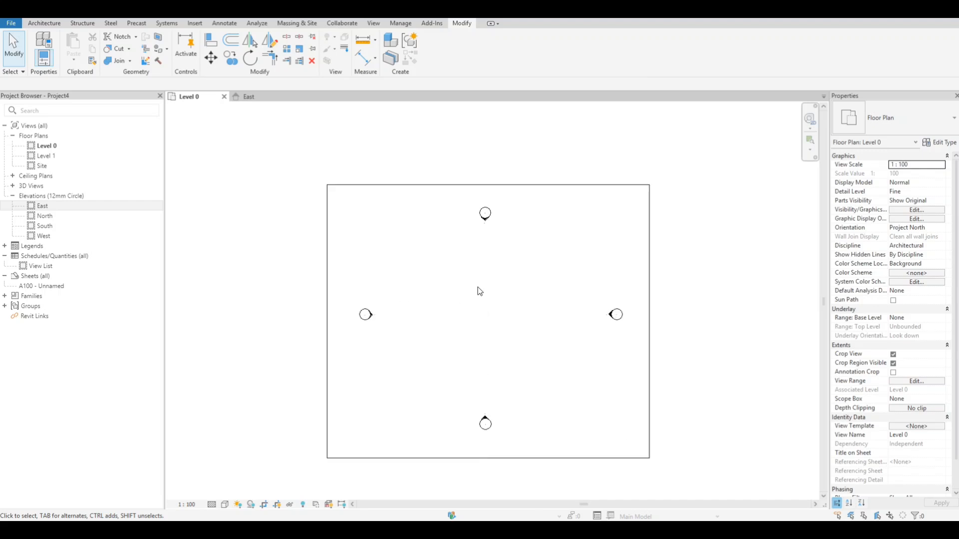
- Turn the Grids annotation category back on in the Level 0 plan's visibility overrides
left_click(910, 210)
left_click(349, 110)
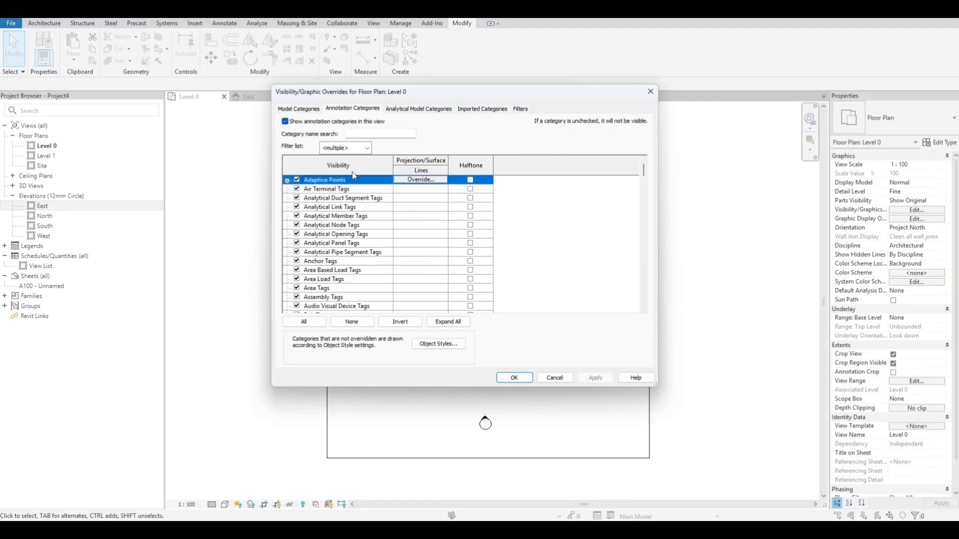
left_click(343, 279)
type("gr")
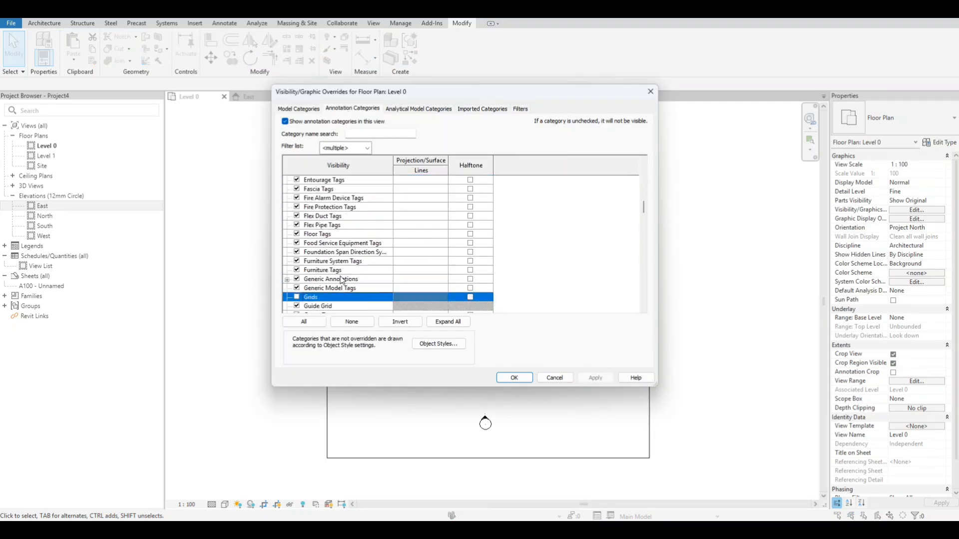
left_click(297, 297)
left_click(522, 377)
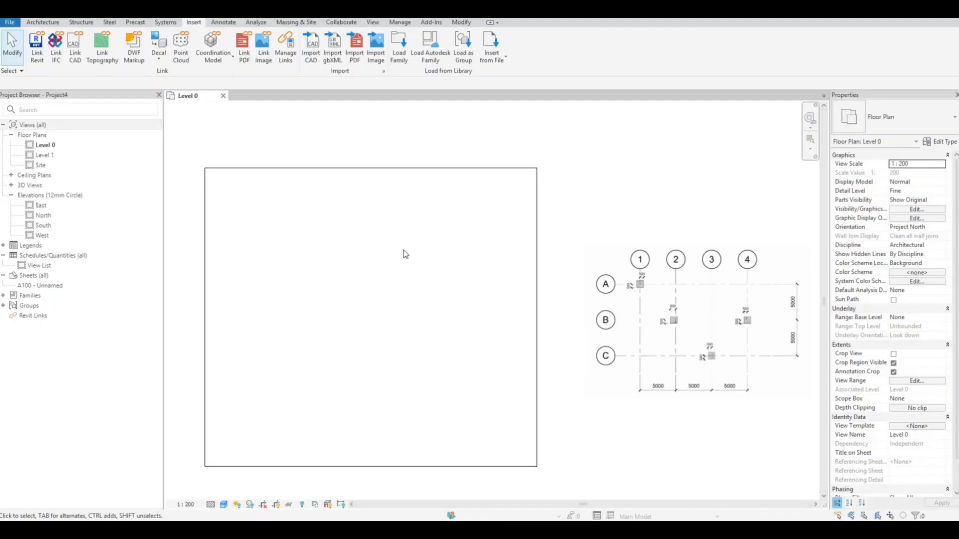
- Select the GRID.pdf image in the Level 0 plan and examine its grid labels, spacing dimensions and column sizes
scroll(443, 277, "up", 1)
scroll(450, 292, "down", 1)
left_click(656, 305)
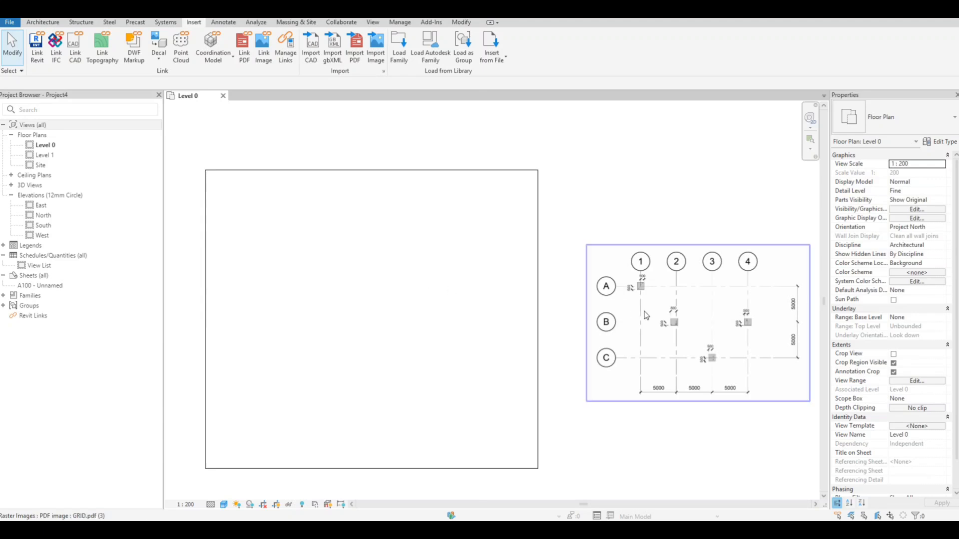
scroll(645, 299, "up", 2)
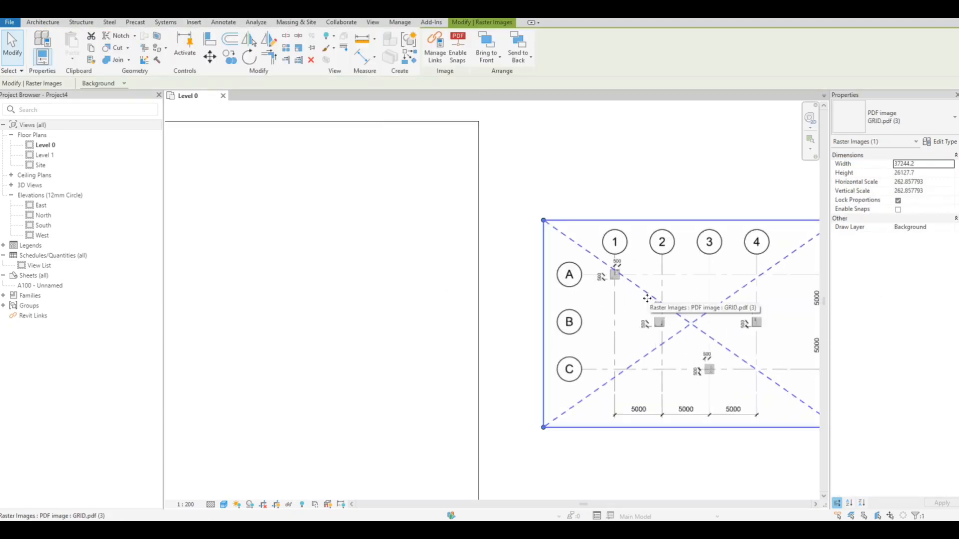
scroll(596, 284, "down", 5)
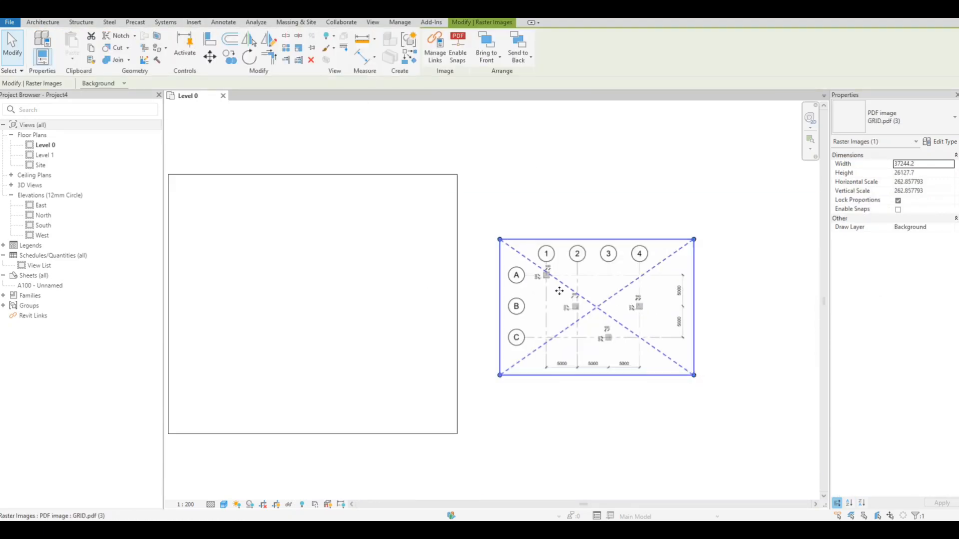
scroll(585, 318, "up", 3)
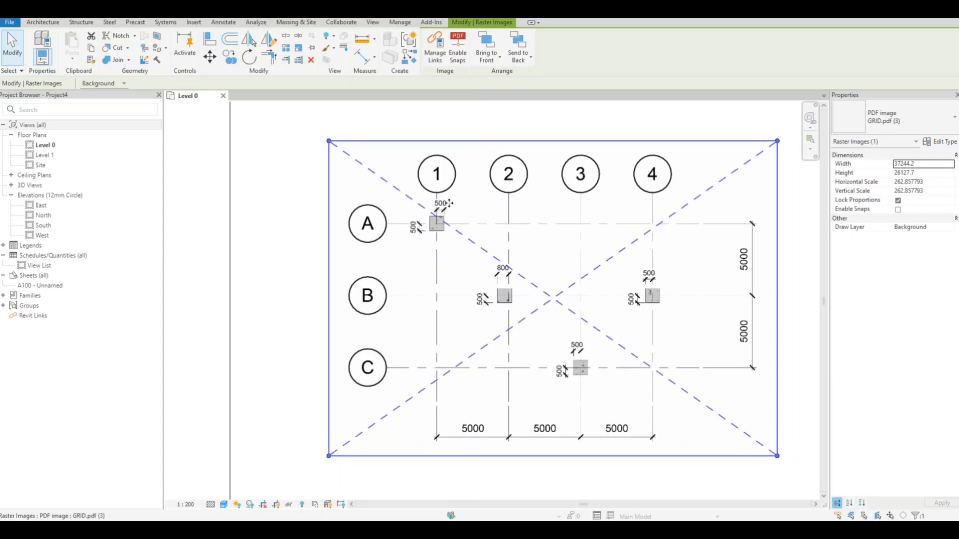
key("Escape")
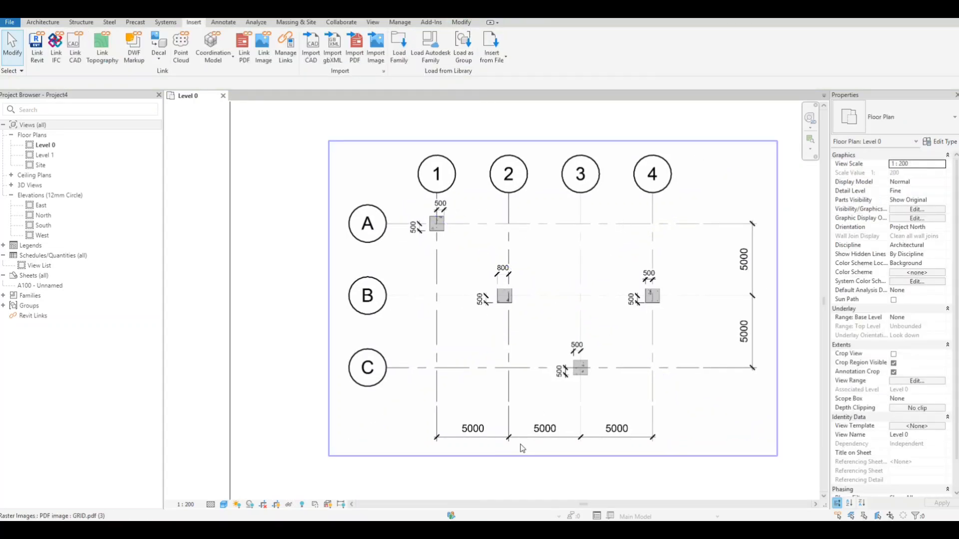
middle_click_drag(496, 340, 508, 290)
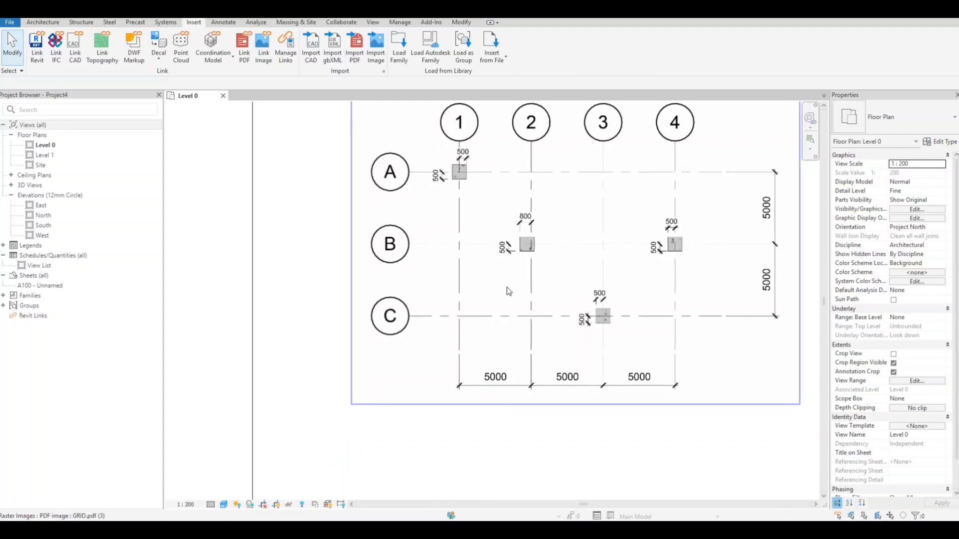
- Examine the grid spacings and column positions in the GRID.pdf reference beside the empty Level 0 plan area
middle_click_drag(447, 338, 438, 340)
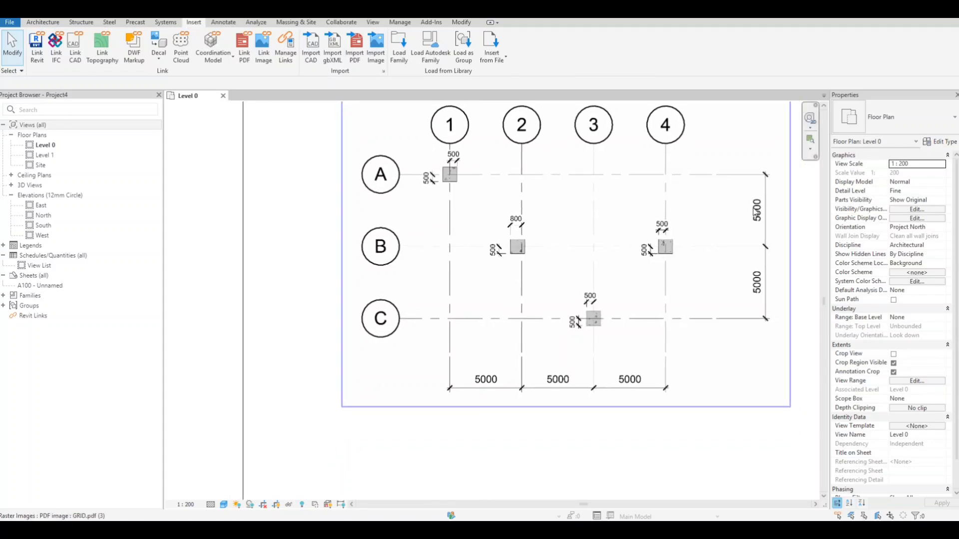
scroll(538, 297, "up", 3)
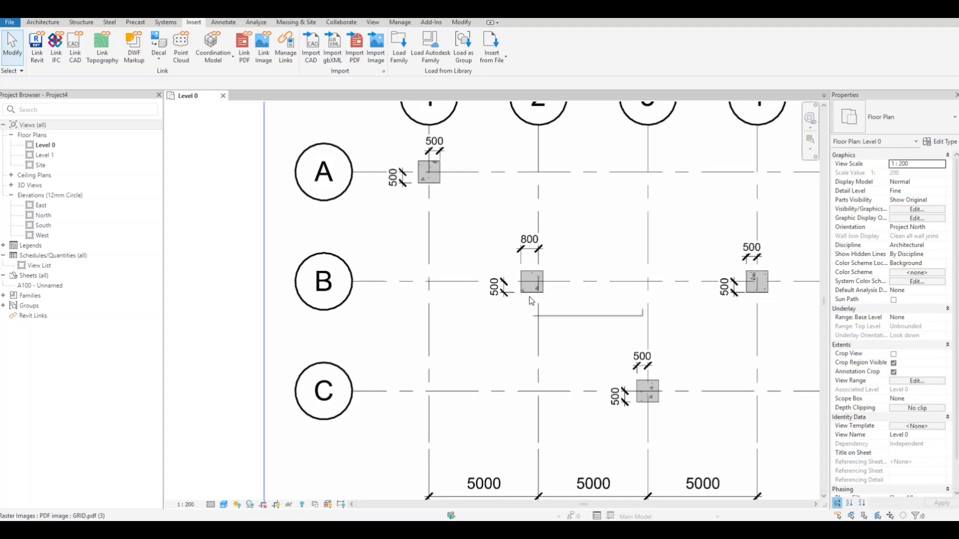
scroll(535, 298, "down", 3)
scroll(541, 288, "down", 4)
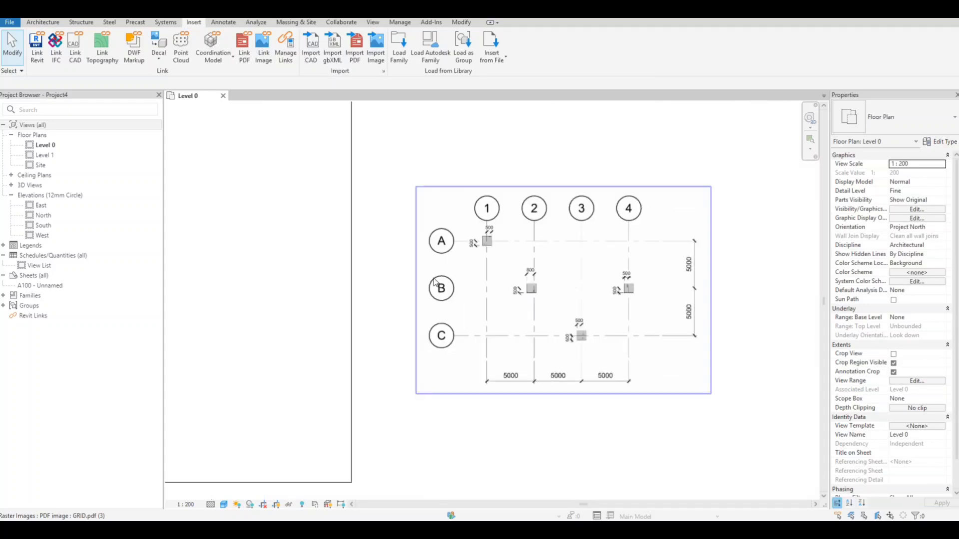
middle_click_drag(375, 265, 577, 294)
scroll(577, 293, "down", 6)
middle_click_drag(472, 302, 495, 300)
scroll(455, 280, "up", 3)
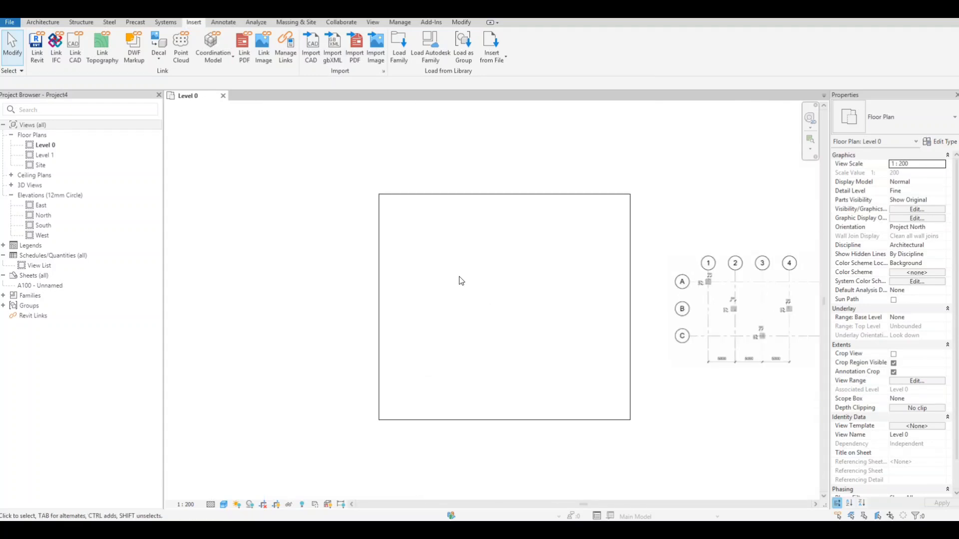
- Draw a vertical grid line with its bubble at the upper end inside the Level 0 rectangle
key("g")
key("r")
left_click(437, 354)
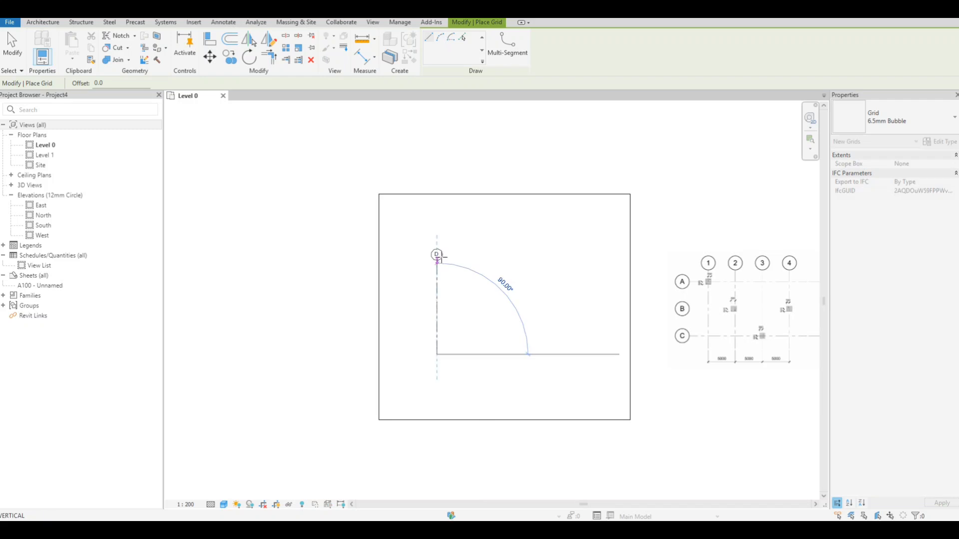
left_click(438, 259)
key("Escape")
key("Escape")
- Rename the new vertical grid as 1
scroll(439, 255, "up", 2)
left_click(439, 238)
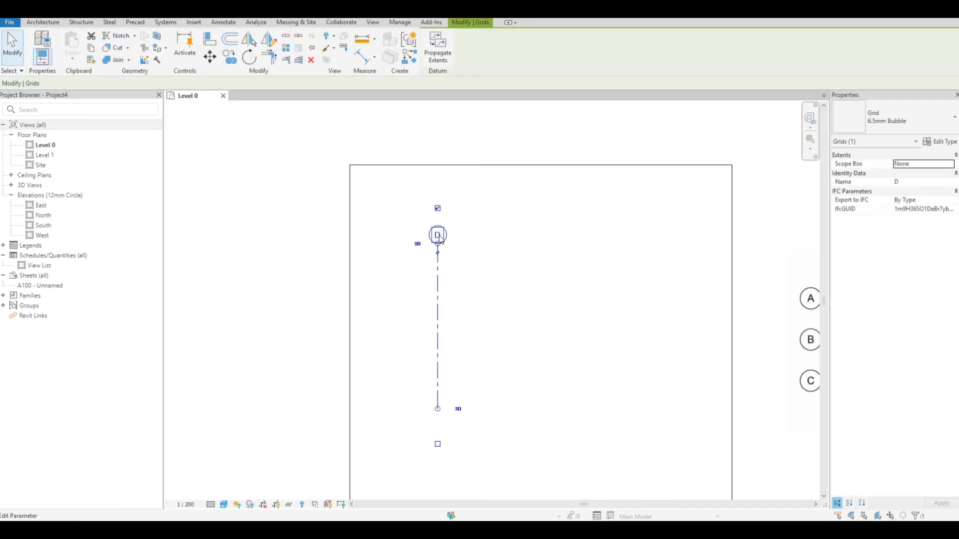
left_click(439, 238)
type("1")
key("Return")
left_click(450, 248)
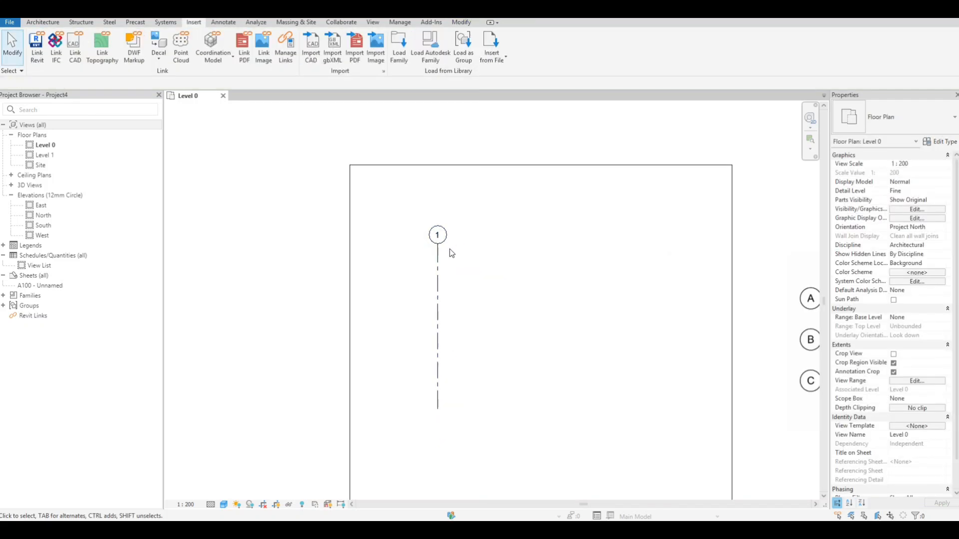
- Copy grid 1 horizontally to its right three times at 5000 spacing to make grids 2, 3 and 4
scroll(273, 258, "down", 2)
left_click(382, 316)
scroll(475, 310, "up", 2)
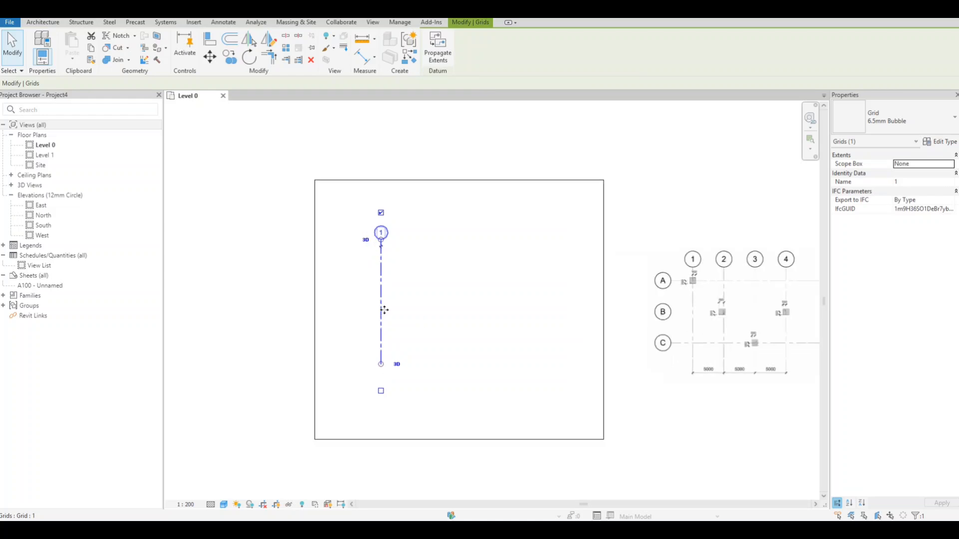
key("o")
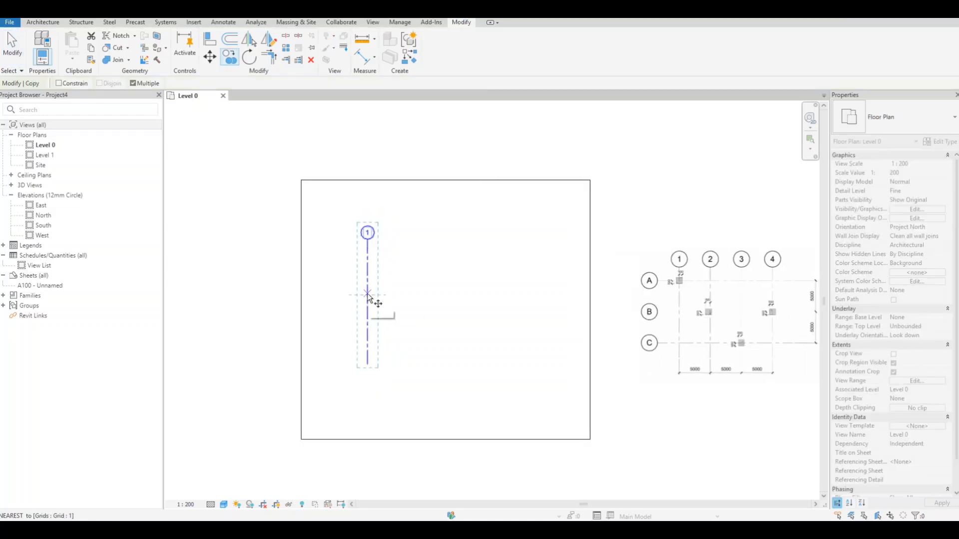
left_click(368, 295)
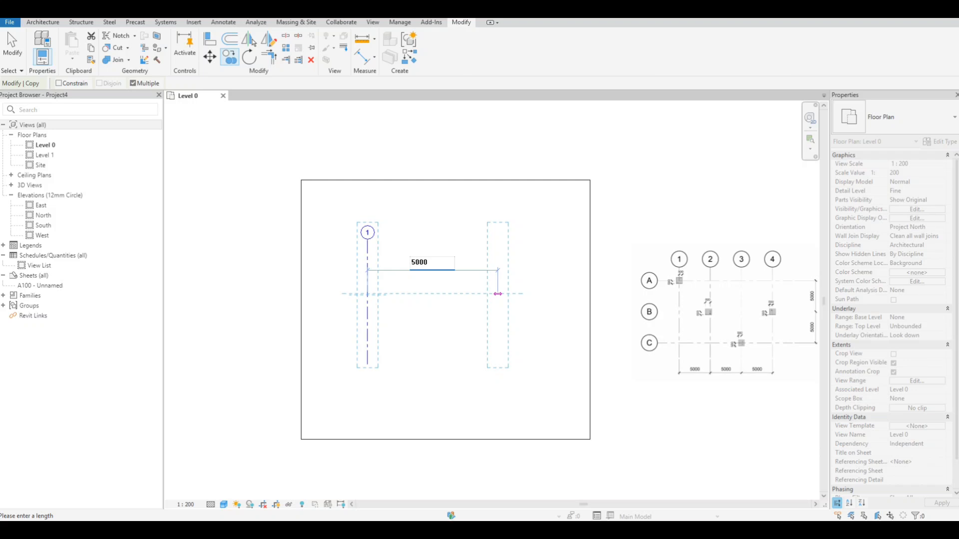
key("Return")
type("5000")
key("Return")
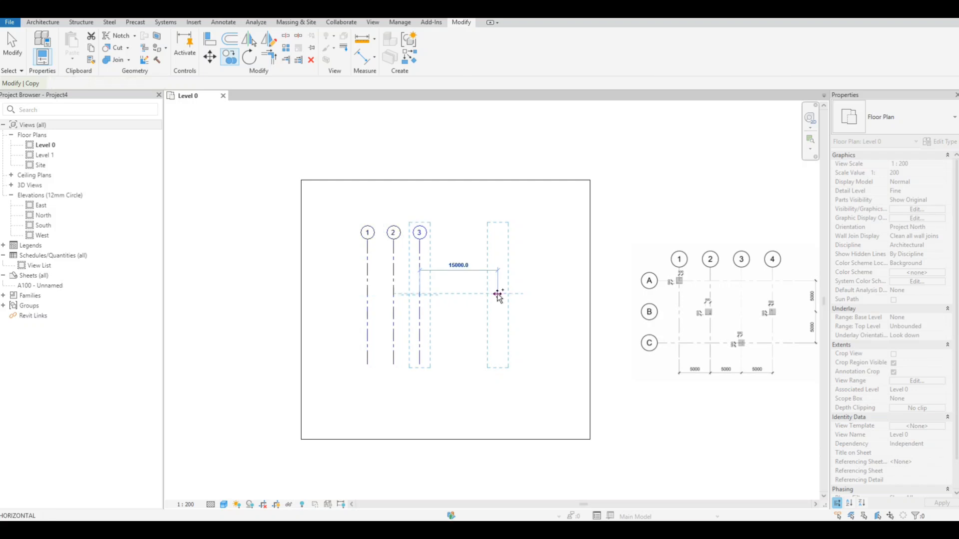
type("500")
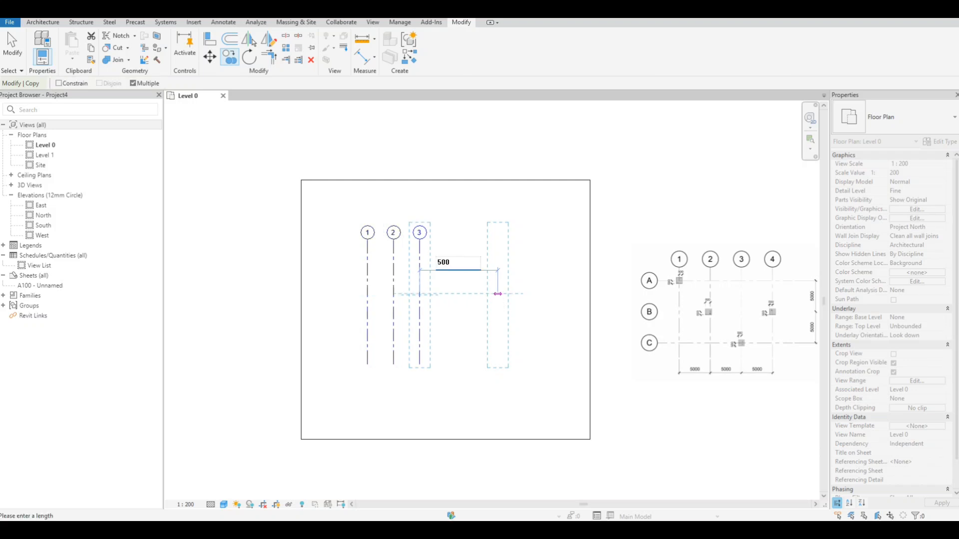
type("0")
key("Return")
key("Escape")
key("Escape")
- Move the four numbered grids together slightly to the right within the rectangle
scroll(460, 291, "up", 2)
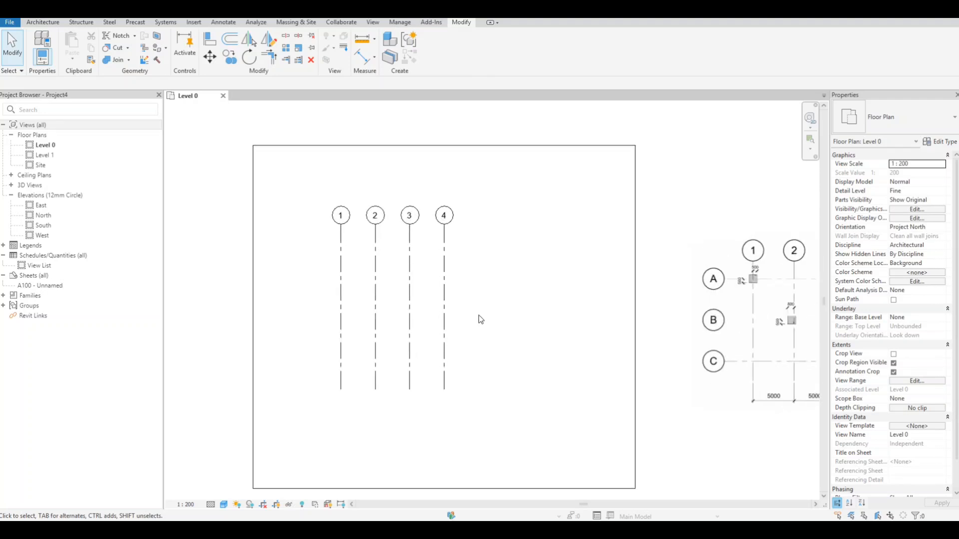
left_click_drag(454, 317, 301, 283)
left_click_drag(447, 304, 486, 311)
- Draw a horizontal grid across grids 1 to 4 near their upper ends, with its bubble on the left
key("g")
key("r")
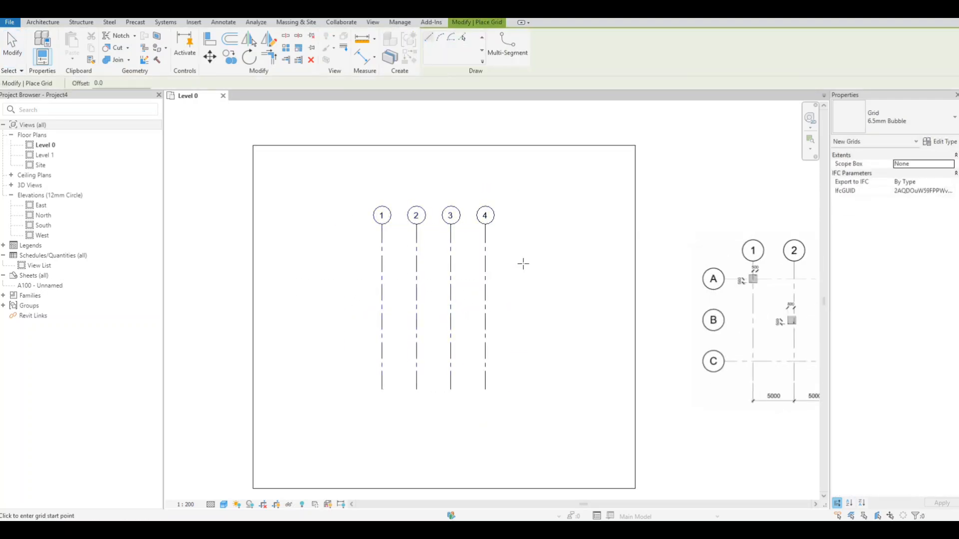
left_click(524, 263)
left_click(348, 263)
key("Escape")
key("Escape")
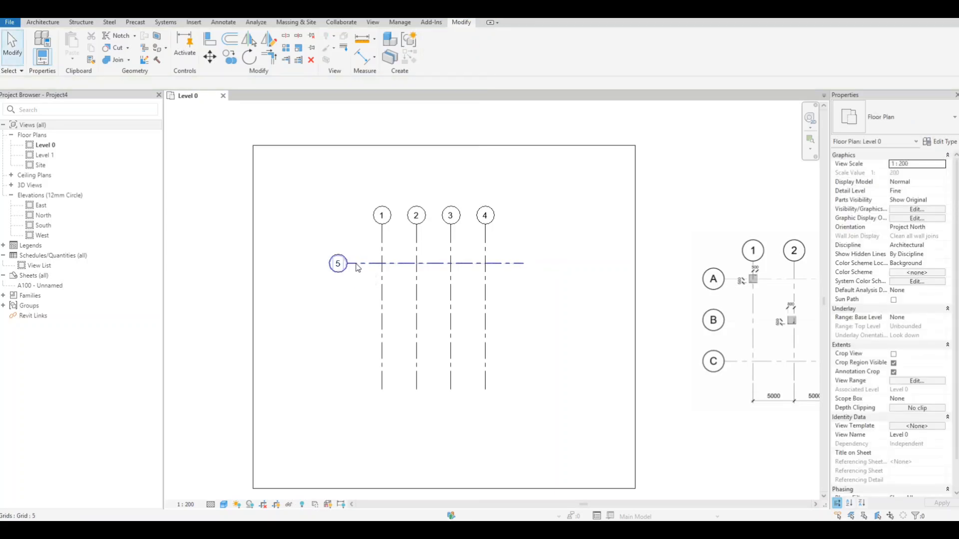
- Rename the new horizontal grid as A
left_click(338, 264)
left_click(338, 264)
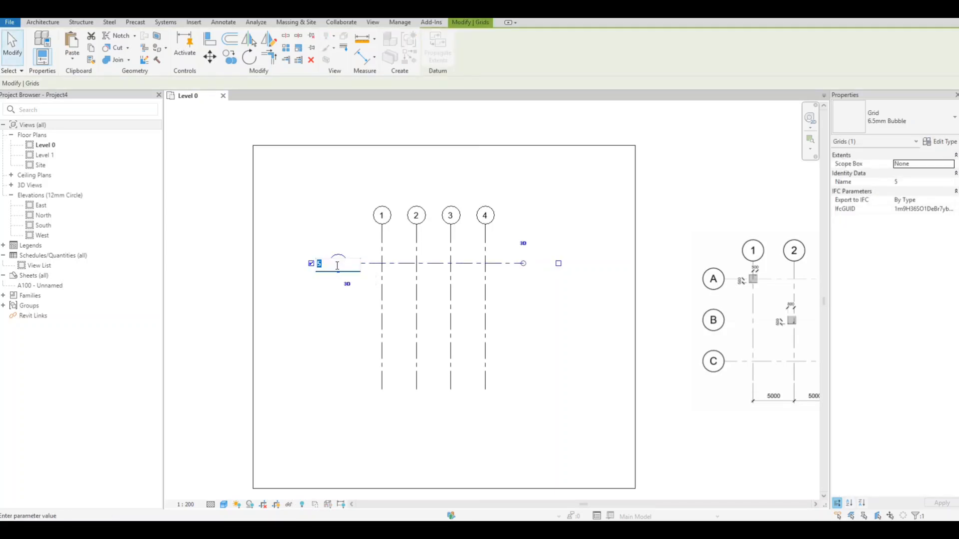
type("A")
left_click(341, 231)
left_click(342, 231)
- Copy grid A downward twice at 5000 spacing to make grids B and C
left_click(377, 264)
middle_click_drag(391, 300, 278, 259)
scroll(410, 285, "down", 1)
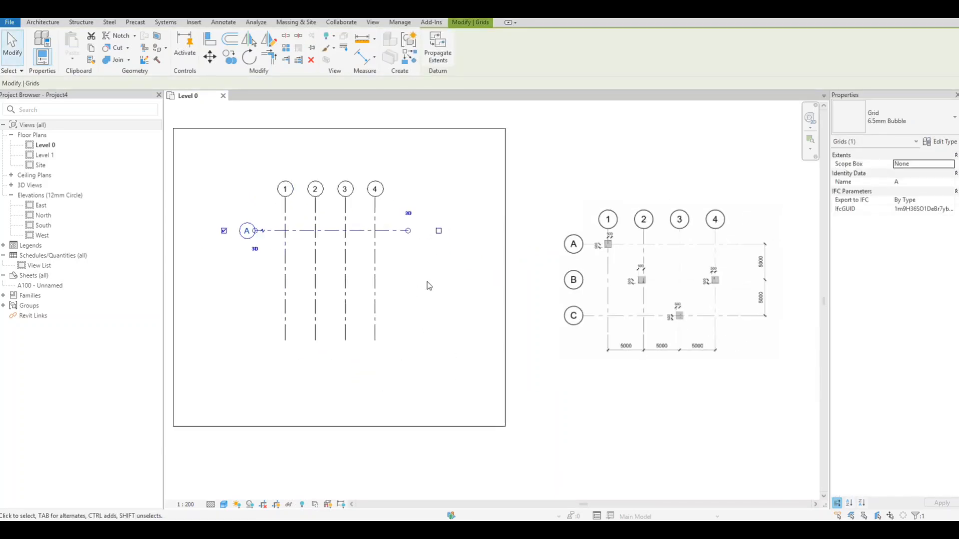
scroll(427, 282, "down", 2)
middle_click_drag(427, 282, 402, 287)
scroll(553, 285, "up", 3)
middle_click_drag(644, 290, 783, 283)
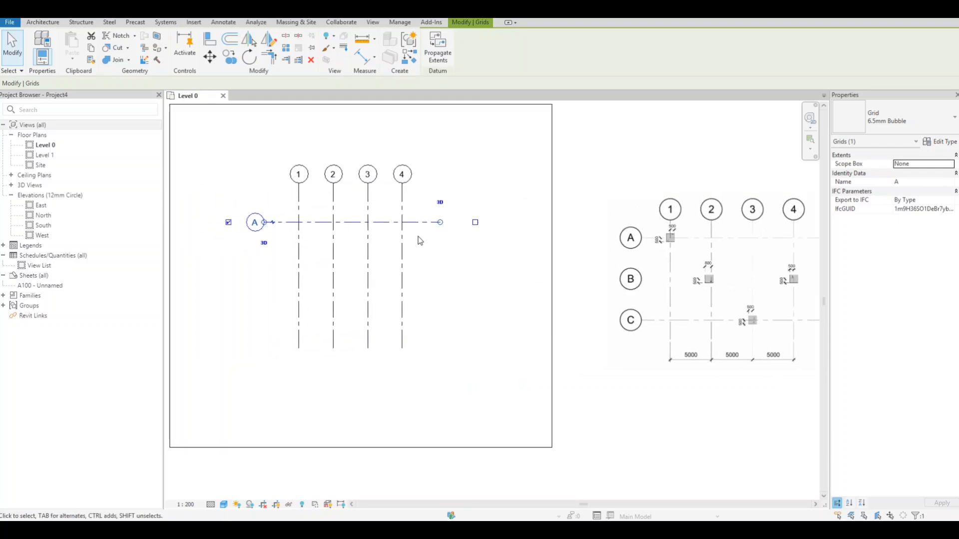
key("c")
key("o")
left_click(354, 222)
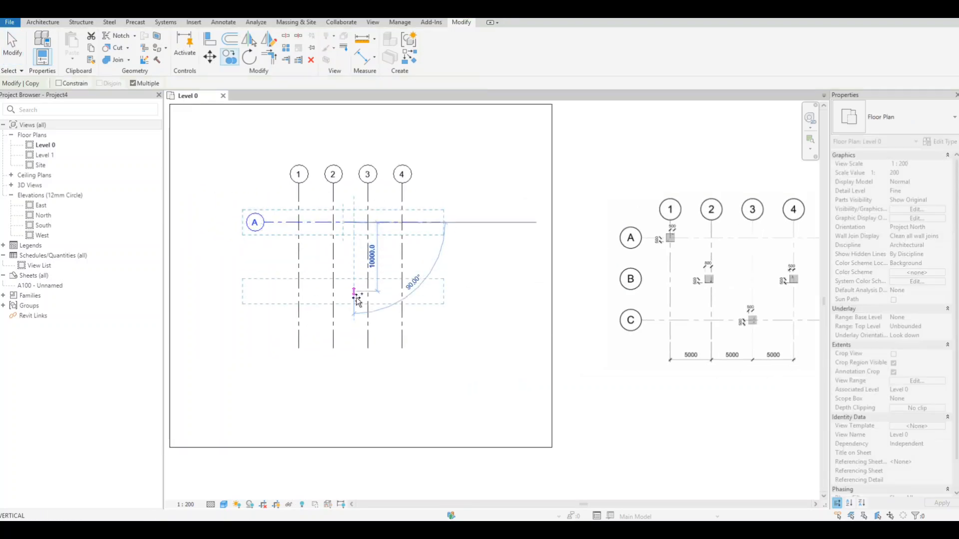
type("5000")
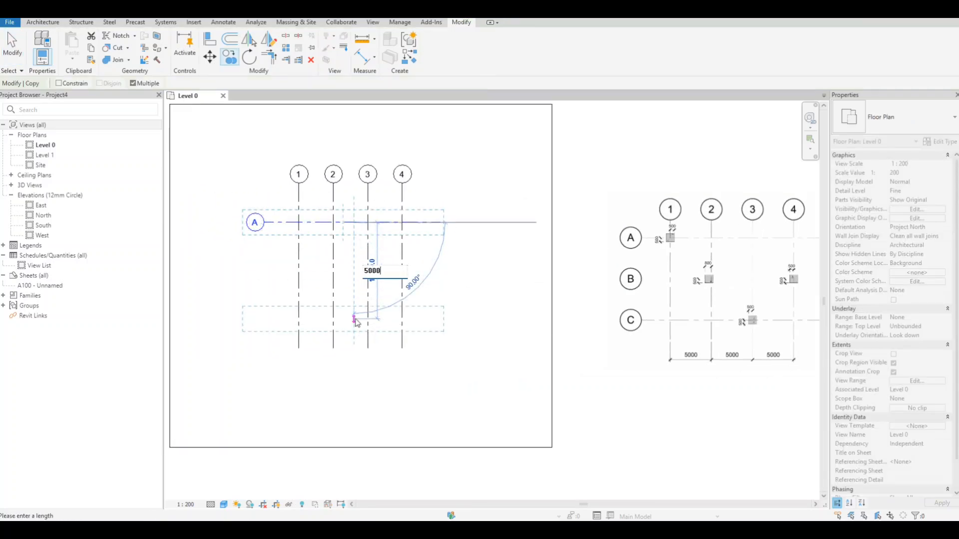
key("Return")
type("5000")
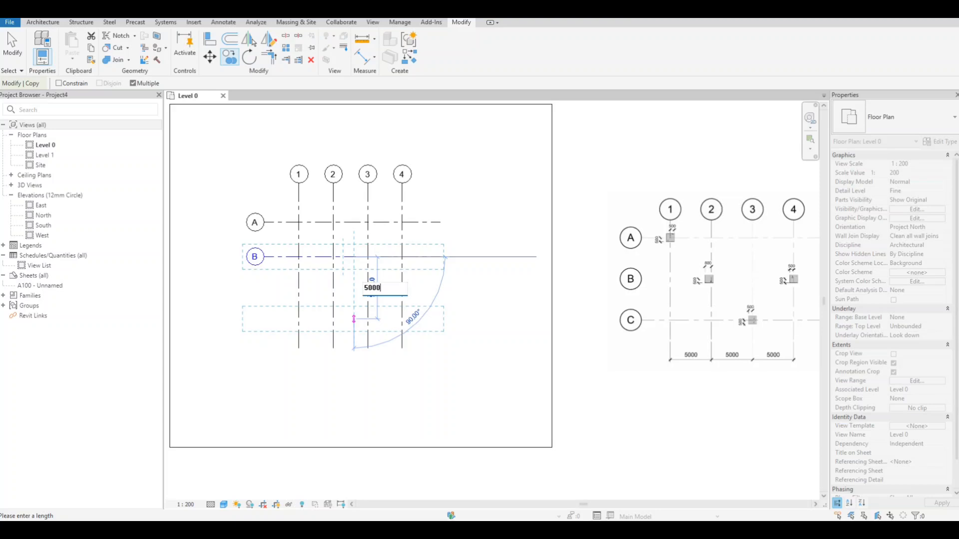
key("Return")
key("Escape")
key("Escape")
- Compare the drawn grids 1 to 4 and A to C with the dimensioned layout in GRID.pdf
middle_click_drag(402, 314, 339, 304)
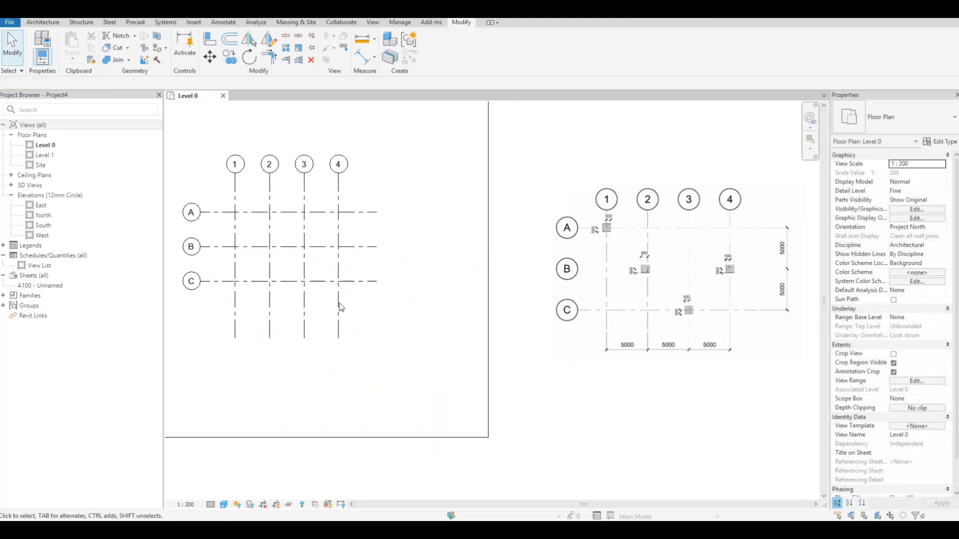
scroll(728, 272, "up", 1)
scroll(620, 214, "up", 1)
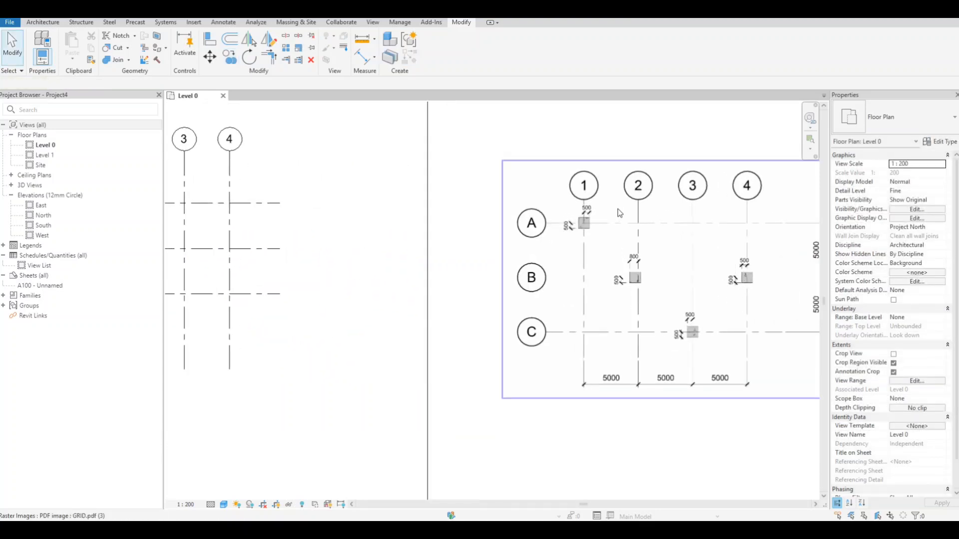
middle_click_drag(667, 308, 617, 295)
scroll(444, 323, "down", 2)
middle_click_drag(285, 307, 484, 299)
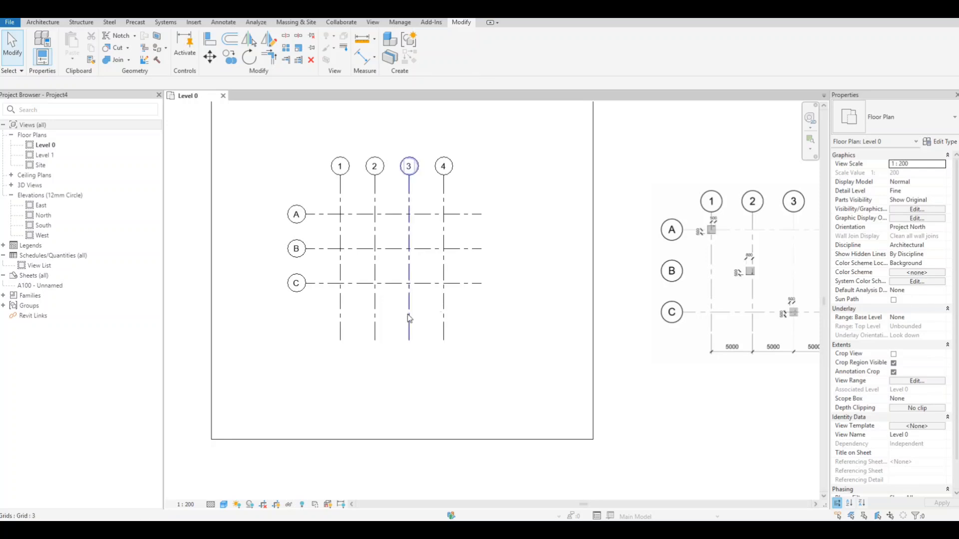
middle_click_drag(406, 318, 323, 290)
- Add a continuous aligned dimension across grids 1, 2, 3 and 4 below grid C
key("d")
key("i")
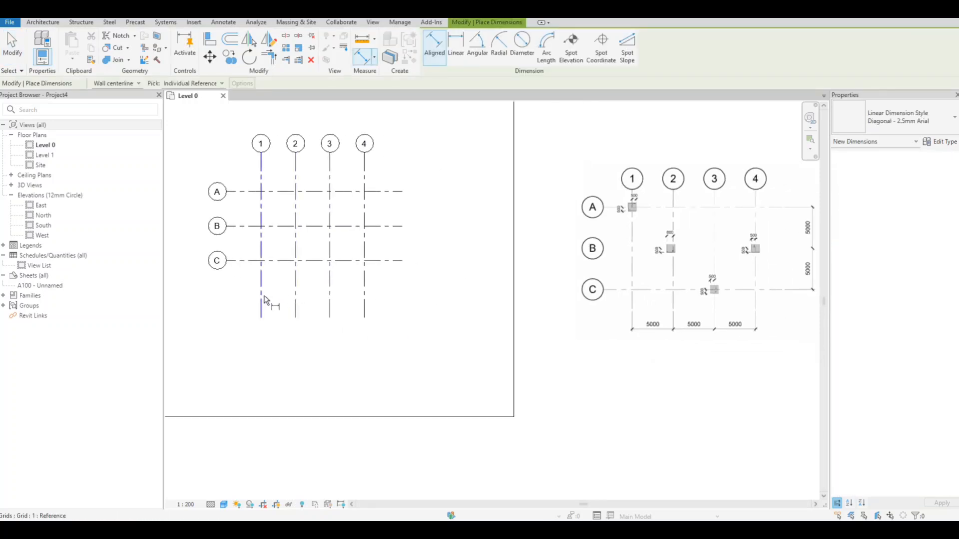
left_click(261, 299)
left_click(296, 302)
left_click(332, 299)
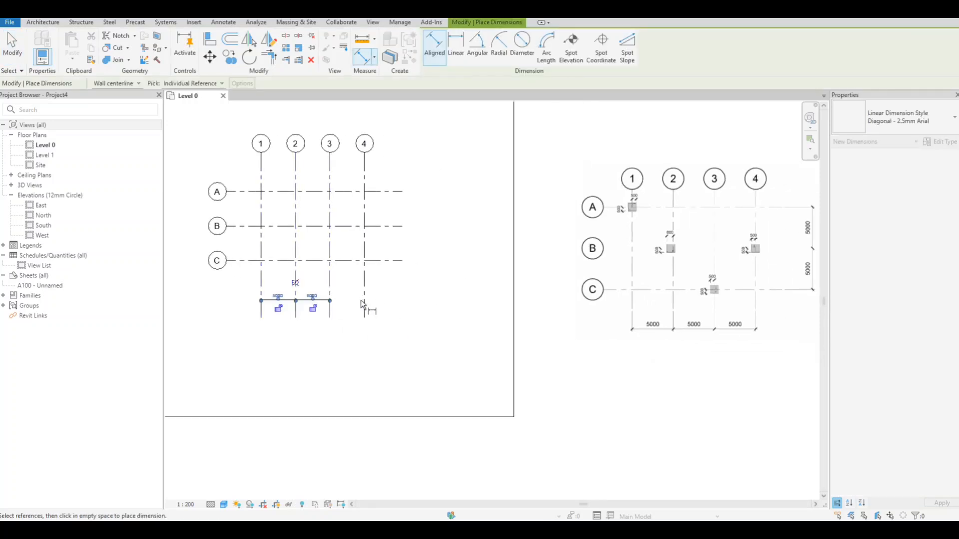
left_click(358, 299)
scroll(316, 299, "up", 1)
key("Escape")
key("Escape")
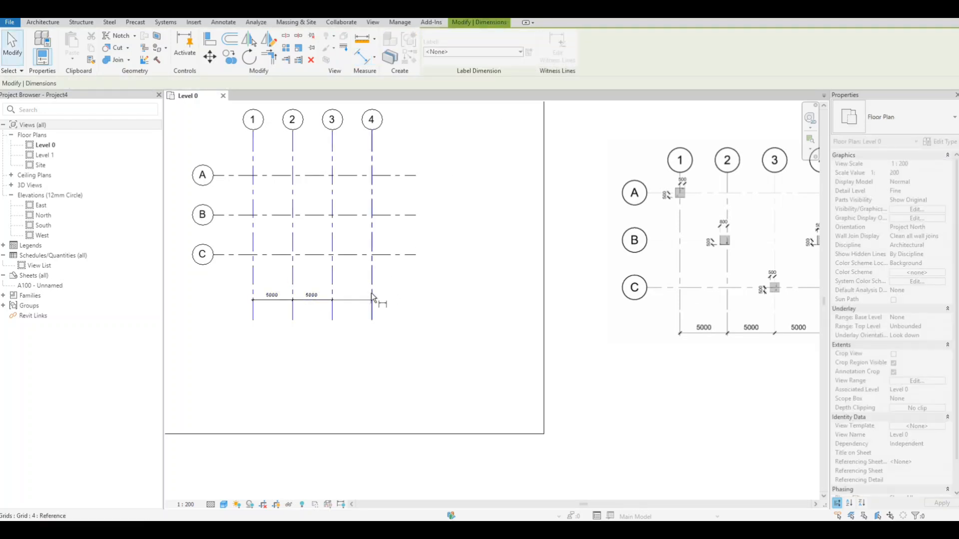
left_click(371, 293)
left_click(406, 321)
key("Escape")
- Add a continuous aligned dimension across grids A, B and C beyond their right ends
middle_click_drag(395, 244, 396, 293)
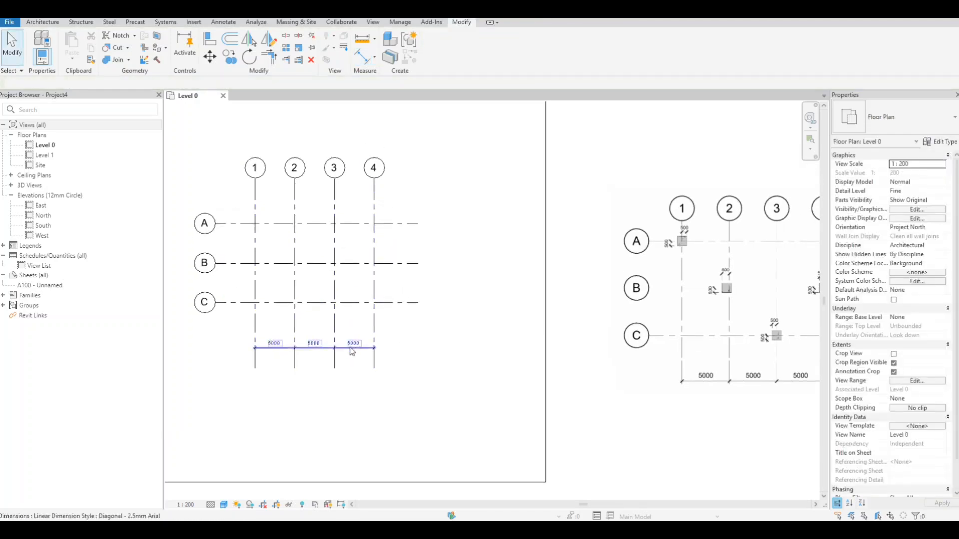
key("d")
key("i")
left_click(411, 224)
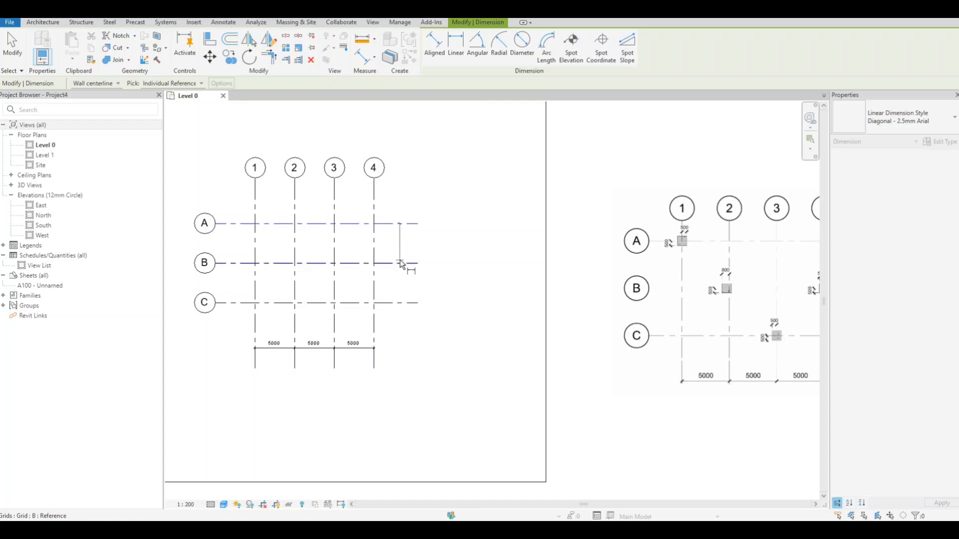
left_click(406, 263)
left_click(402, 304)
left_click(439, 331)
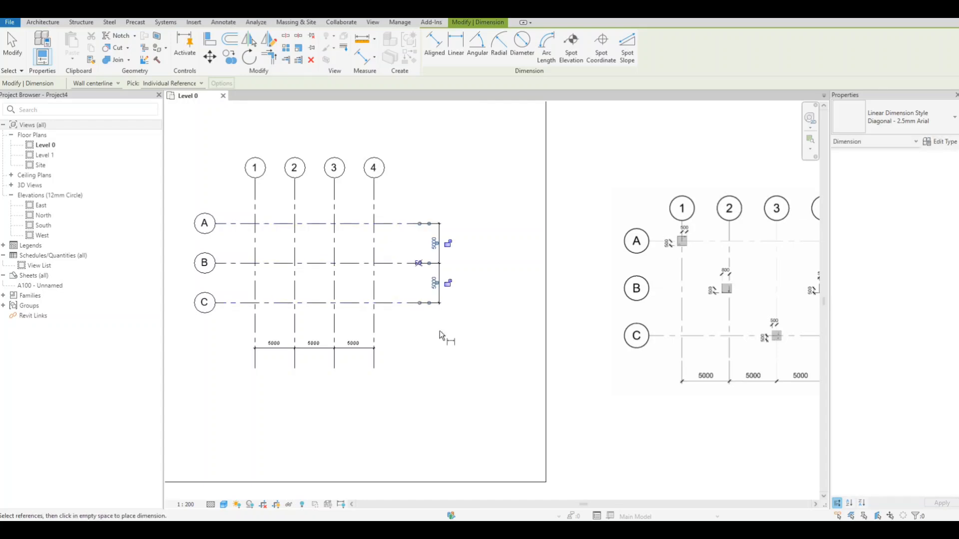
key("Escape")
- Examine the column sizes and offsets at intersections A-1 and B-2 in GRID.pdf
scroll(441, 244, "up", 3)
scroll(449, 257, "down", 1)
mouse_move(459, 268)
middle_mouse_down()
mouse_move(501, 262)
mouse_move(507, 272)
mouse_move(467, 260)
middle_mouse_up()
scroll(482, 264, "down", 2)
scroll(721, 252, "up", 3)
middle_click_drag(732, 244, 698, 270)
scroll(680, 251, "up", 1)
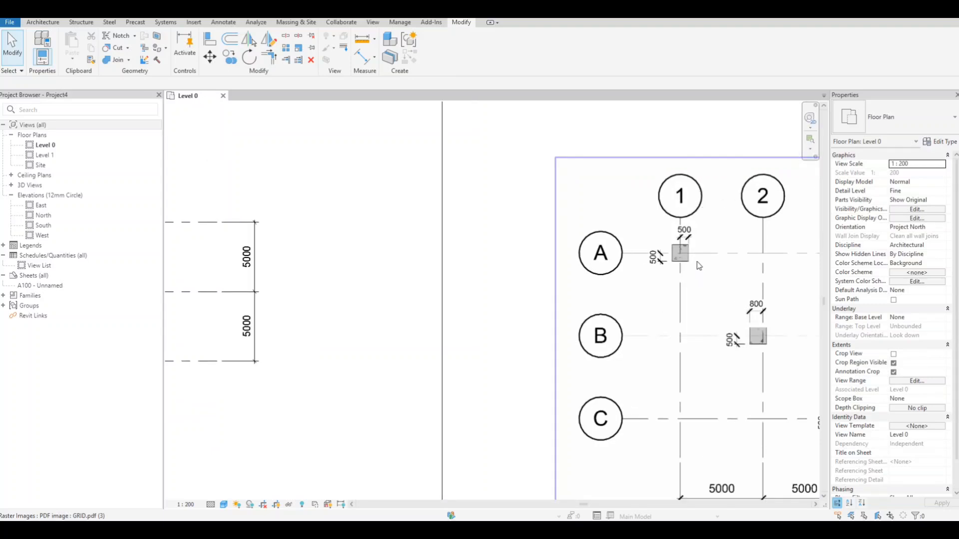
scroll(687, 266, "down", 1)
scroll(675, 267, "up", 1)
scroll(702, 269, "up", 4)
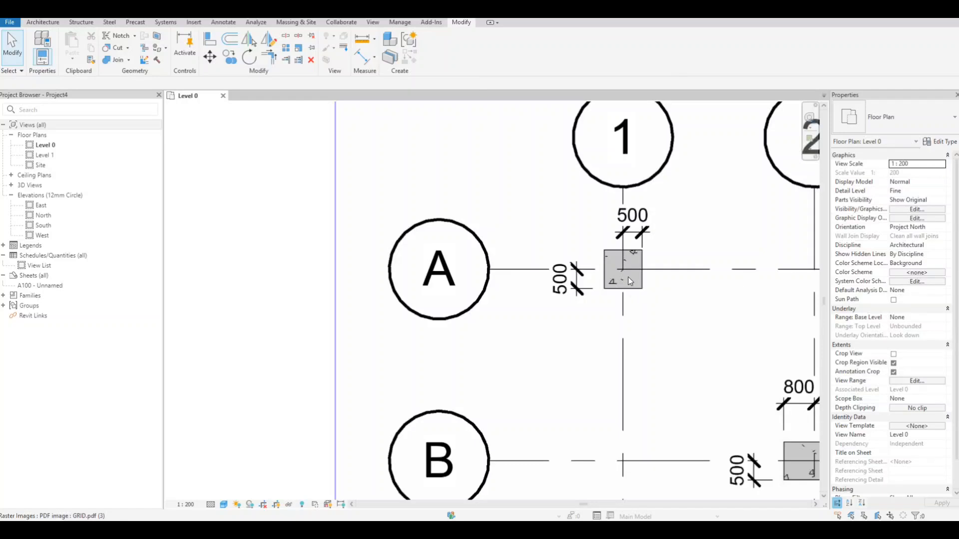
scroll(630, 281, "down", 6)
scroll(413, 283, "up", 4)
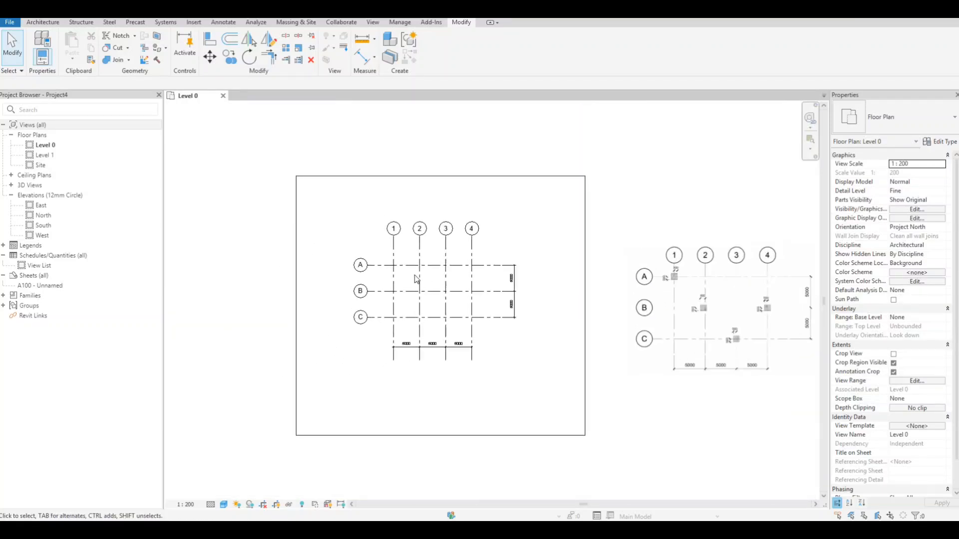
scroll(406, 288, "up", 1)
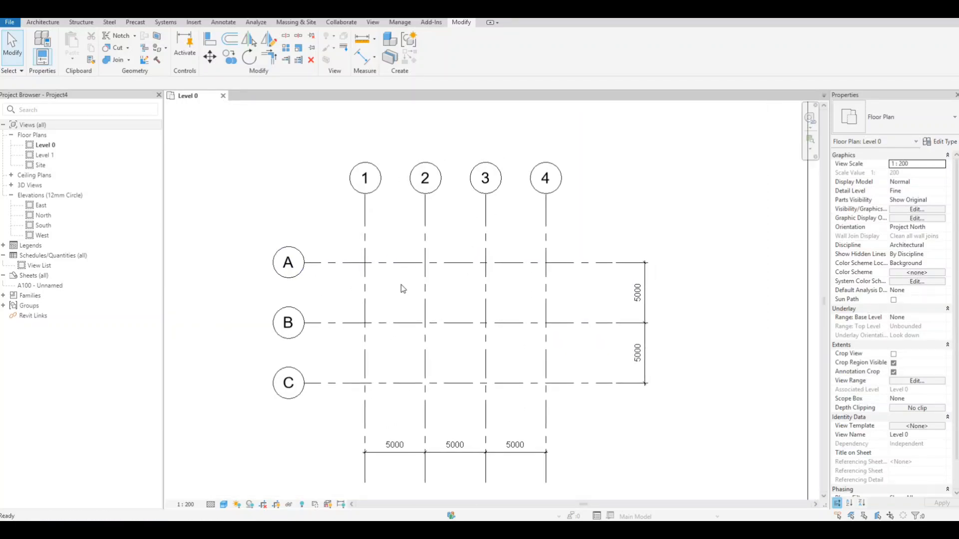
- Place a 300mm wide Concrete-Rectangular-Column structural column up to Level 1 at the intersection of grids A and 1
key("c")
key("l")
scroll(364, 261, "up", 2)
left_click(365, 261)
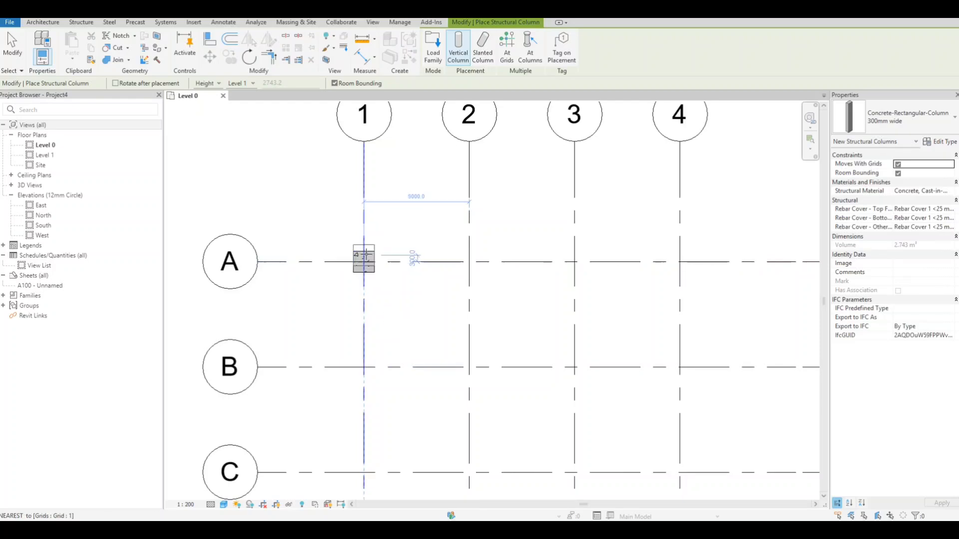
- Add aligned dimensions from grid 1 to the left face and from grid A to the lower face of the column at A-1
key("Escape")
key("Escape")
scroll(390, 252, "up", 3)
key("i")
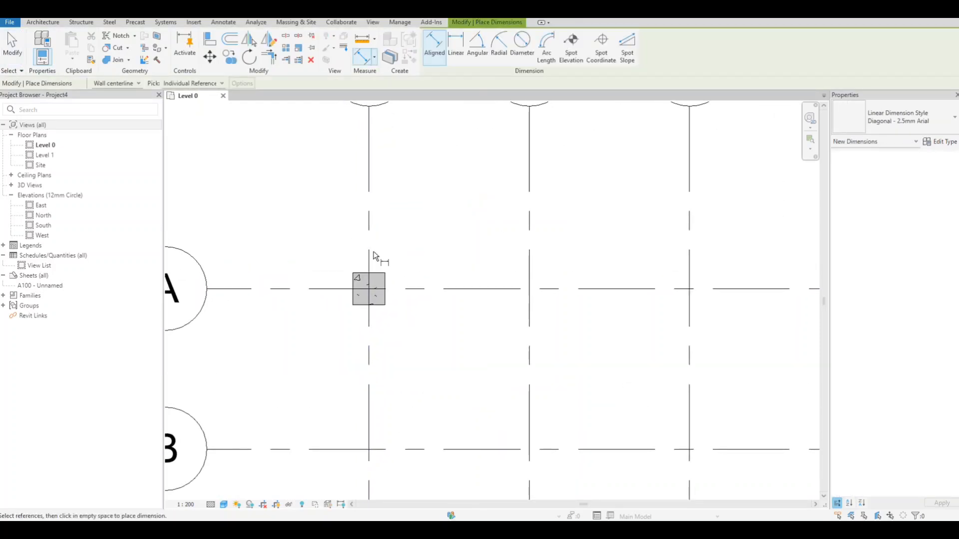
left_click(369, 253)
left_click(353, 280)
left_click(330, 239)
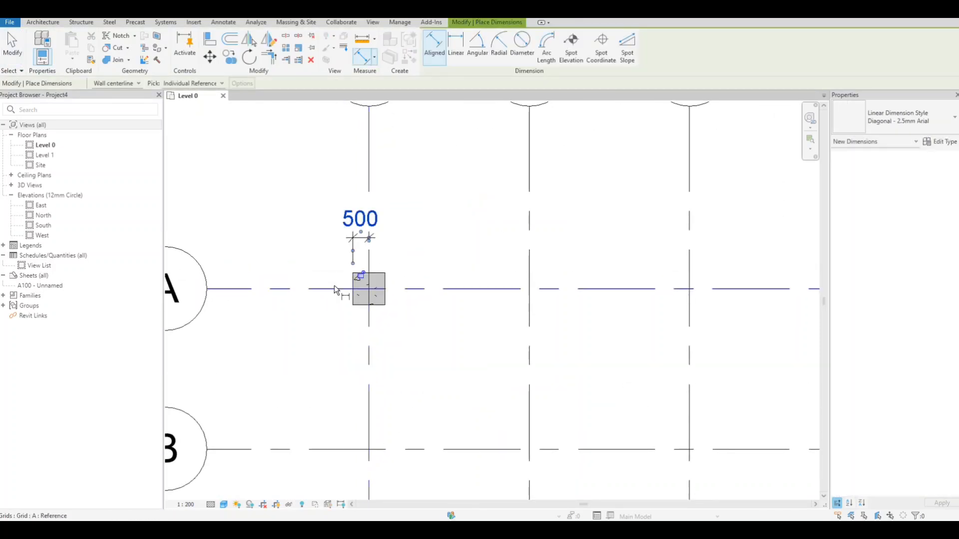
left_click(334, 288)
left_click(355, 304)
left_click(331, 326)
key("Escape")
key("Escape")
- Examine the column's offsets from grids 2 and B at intersection B-2 in GRID.pdf
scroll(349, 325, "down", 8)
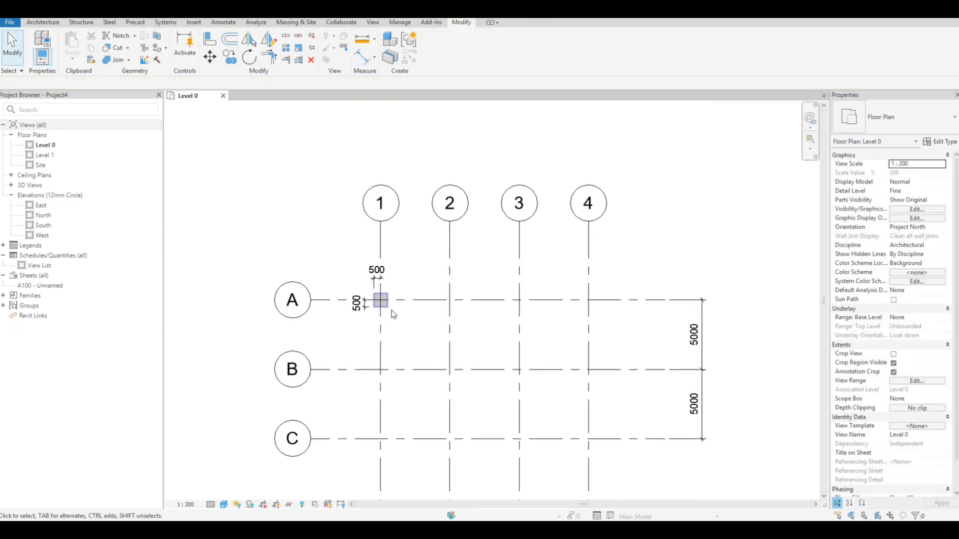
scroll(559, 266, "down", 2)
scroll(560, 266, "up", 3)
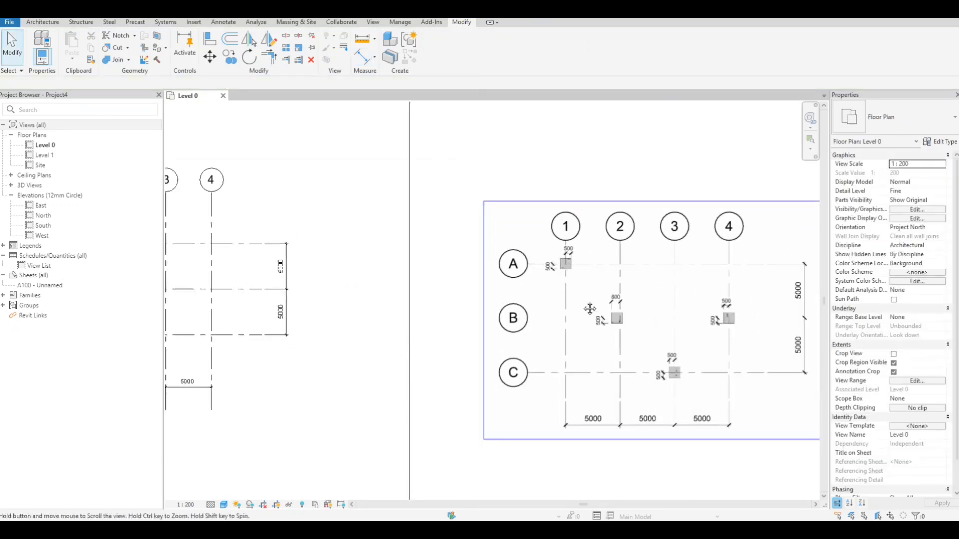
scroll(605, 304, "up", 2)
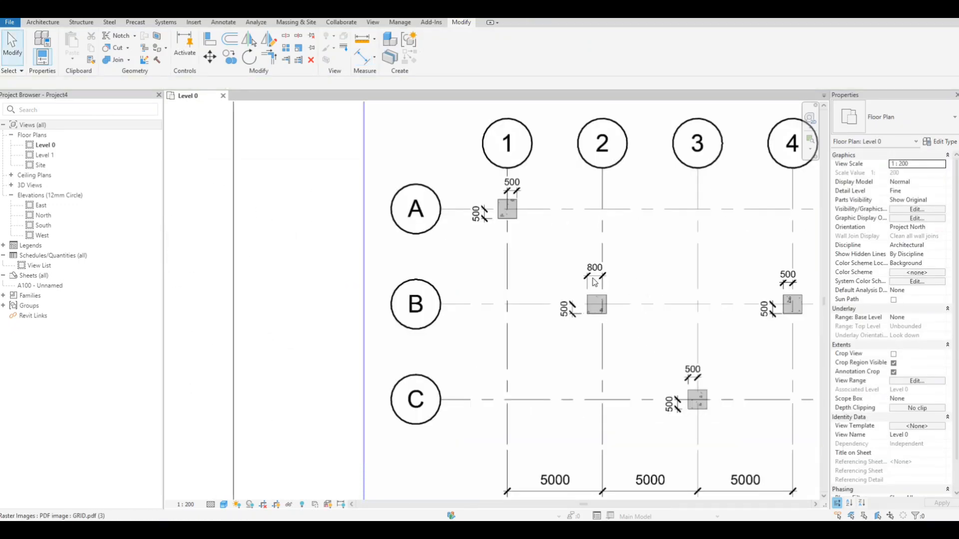
scroll(582, 297, "down", 2)
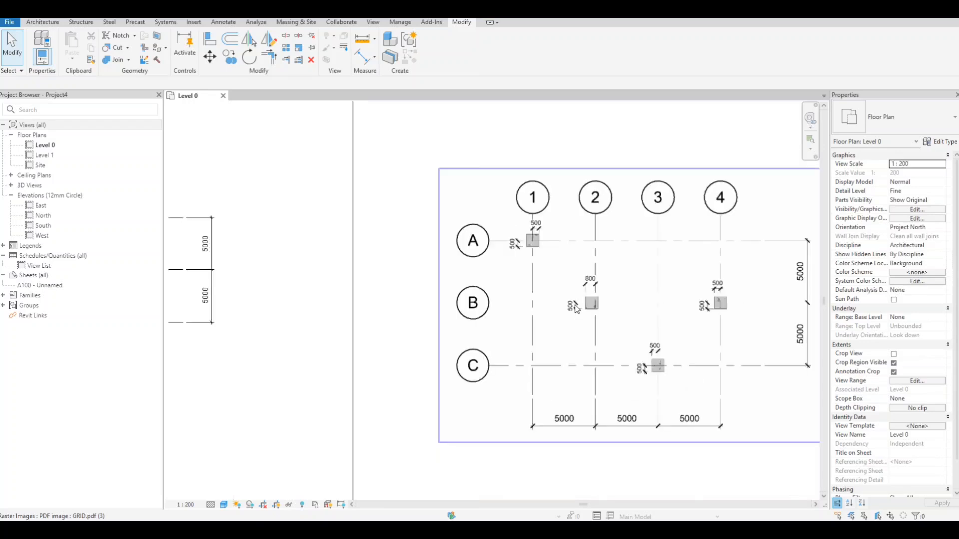
scroll(564, 312, "up", 1)
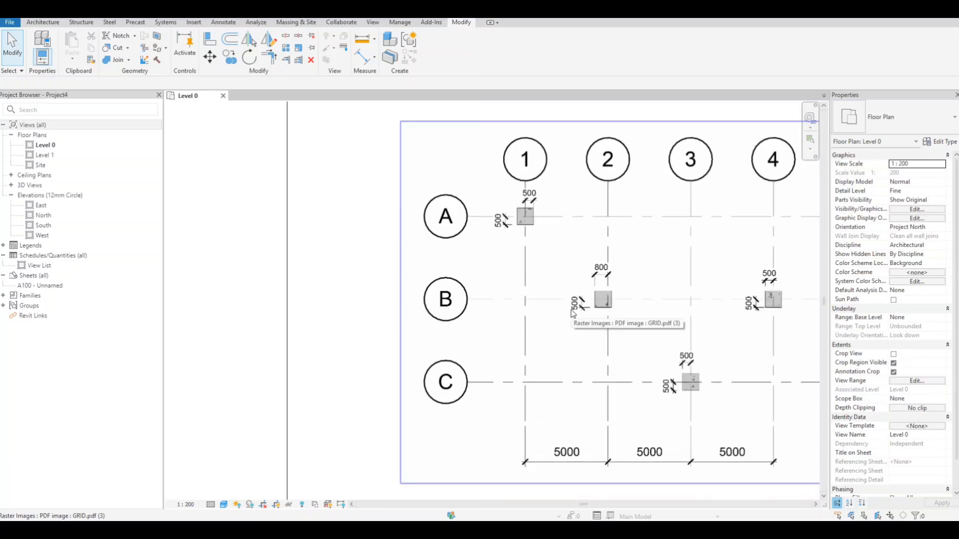
scroll(573, 314, "down", 4)
scroll(345, 225, "up", 3)
- Place a 300mm wide Concrete-Rectangular-Column structural column up to Level 1 at the intersection of grids B and 2
left_click(345, 224)
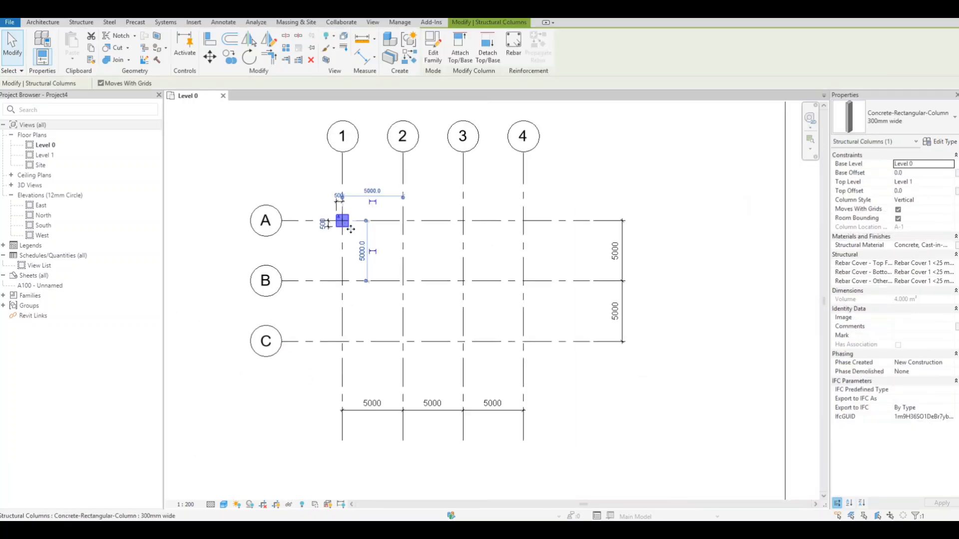
key("c")
key("s")
scroll(400, 279, "up", 2)
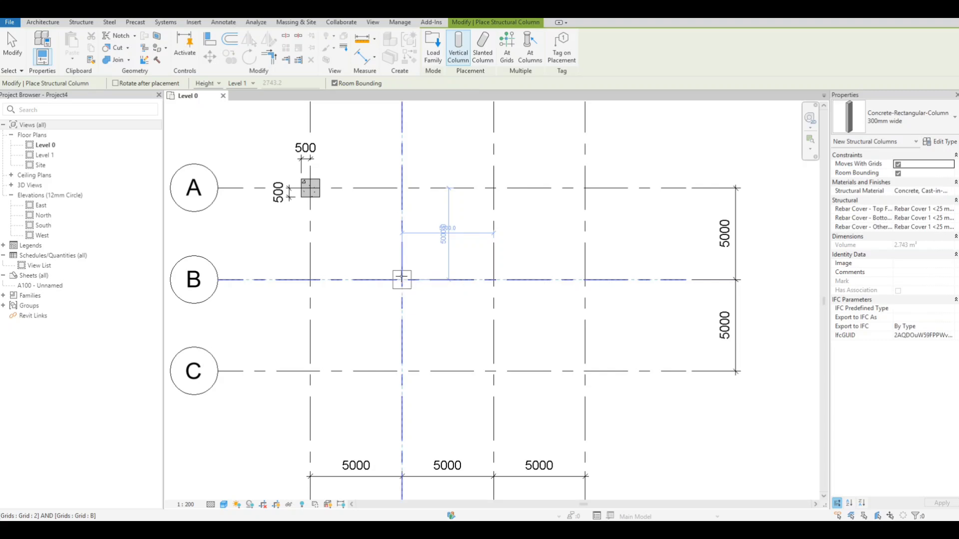
left_click(401, 277)
key("Escape")
key("Escape")
- Add an aligned dimension above the column at B-2 from grid 2 to its left face
scroll(401, 276, "up", 2)
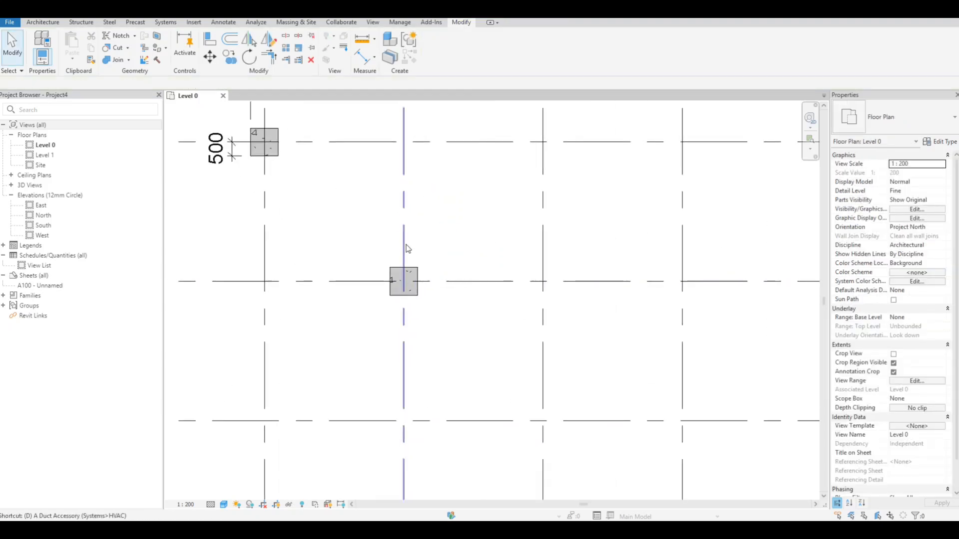
key("i")
left_click(405, 254)
left_click(390, 275)
left_click(356, 246)
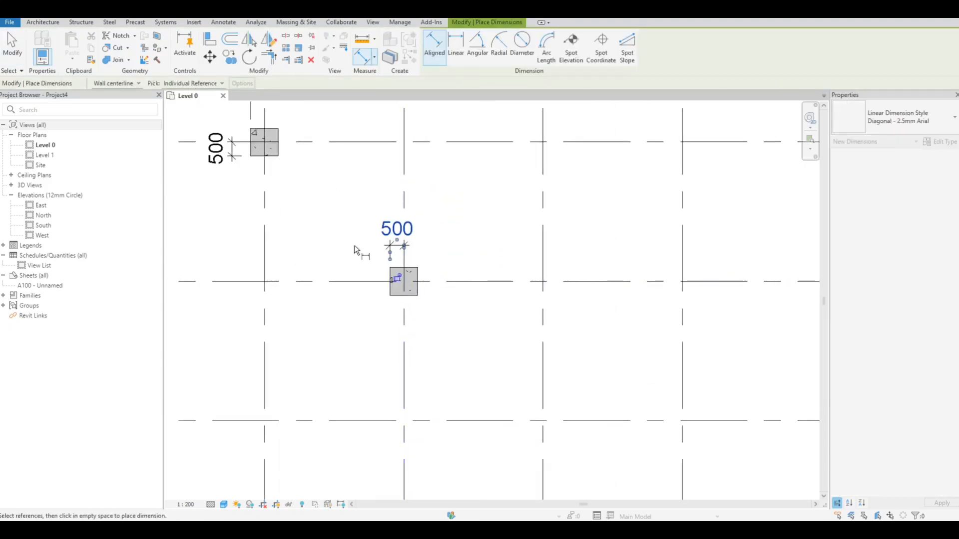
key("Escape")
key("Escape")
- Move the column at B-2 by setting the dimension from grid 2 to its left face to 800
left_click(403, 283)
scroll(403, 284, "down", 1)
middle_click_drag(403, 284, 464, 293)
scroll(474, 275, "up", 3)
scroll(439, 281, "down", 2)
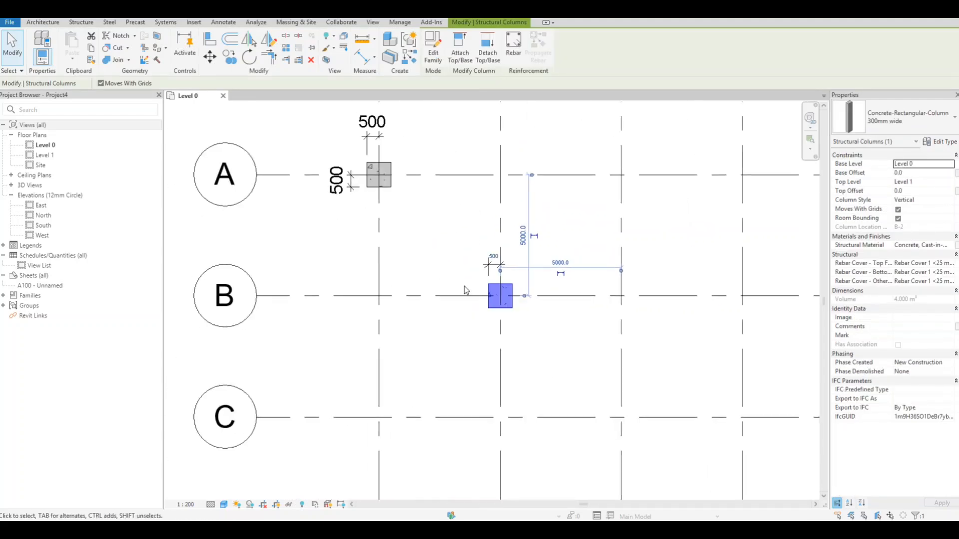
scroll(494, 289, "up", 3)
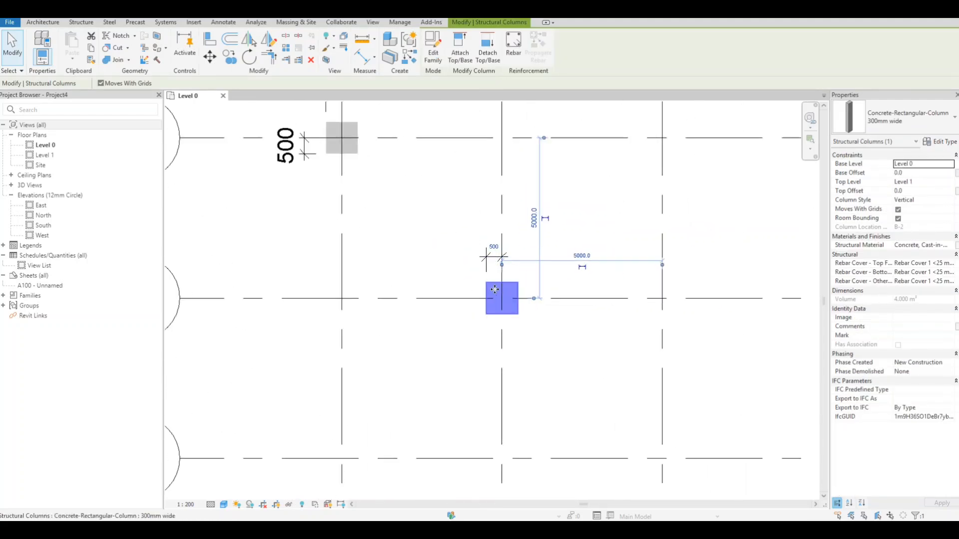
key("Escape")
left_click(500, 287)
left_click(494, 242)
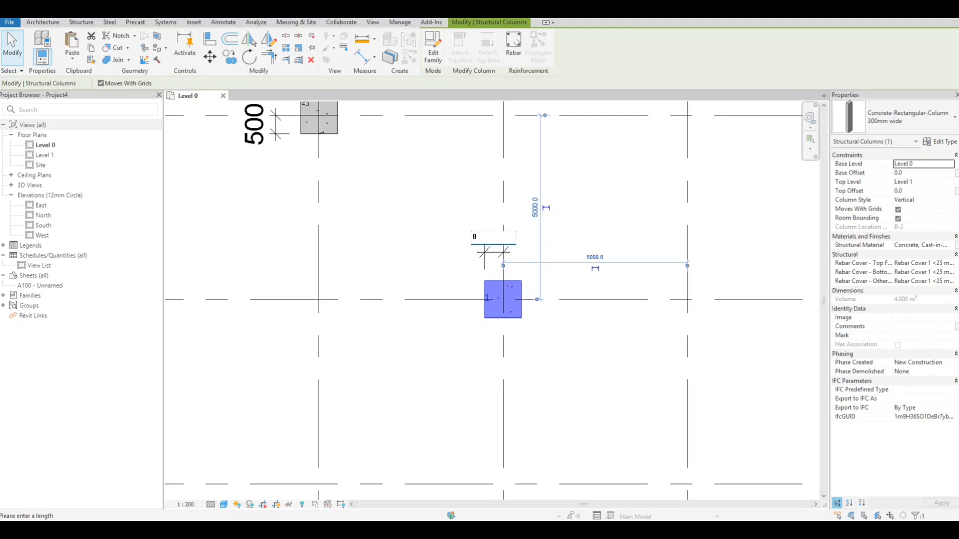
key("Return")
scroll(475, 273, "down", 2)
key("Escape")
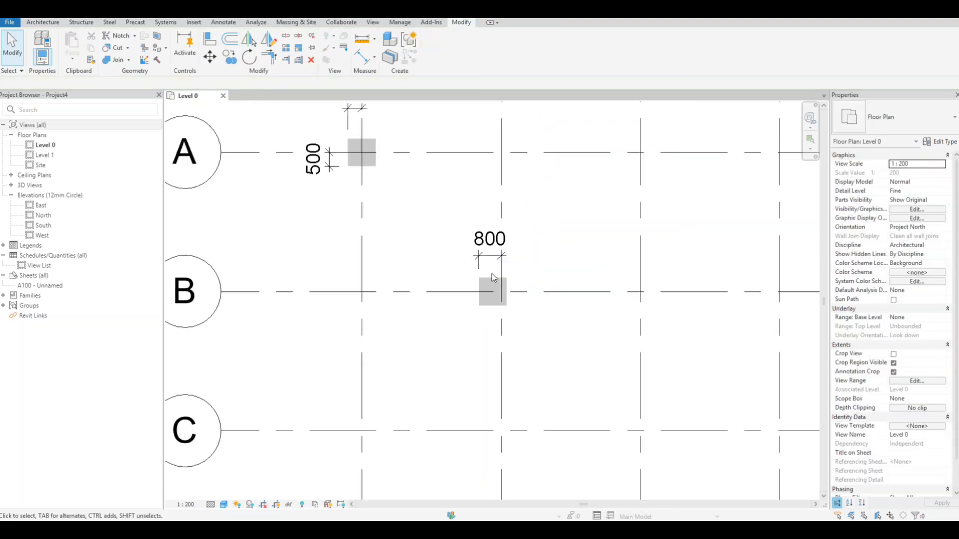
- Add an aligned dimension from grid B to the lower face of the column at B-2
key("d")
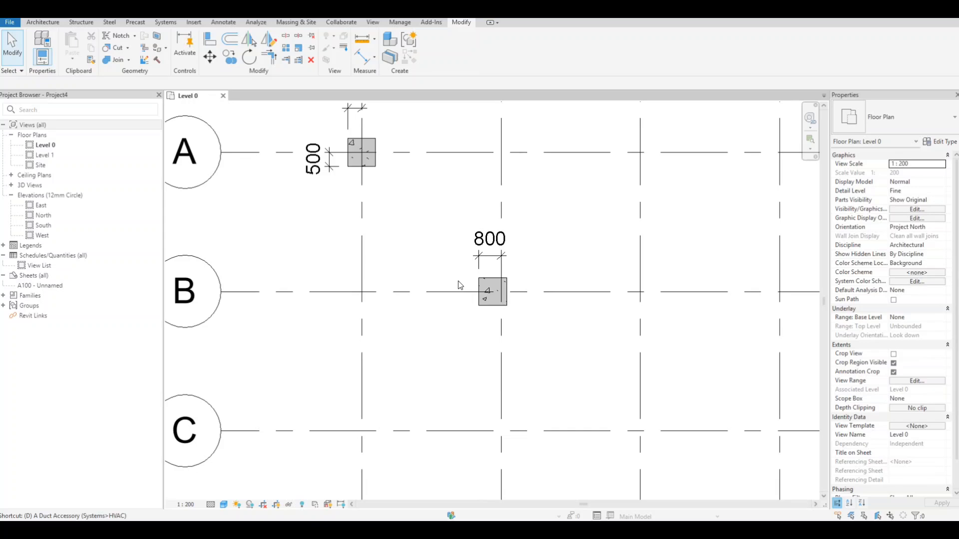
key("i")
left_click(455, 291)
left_click(483, 305)
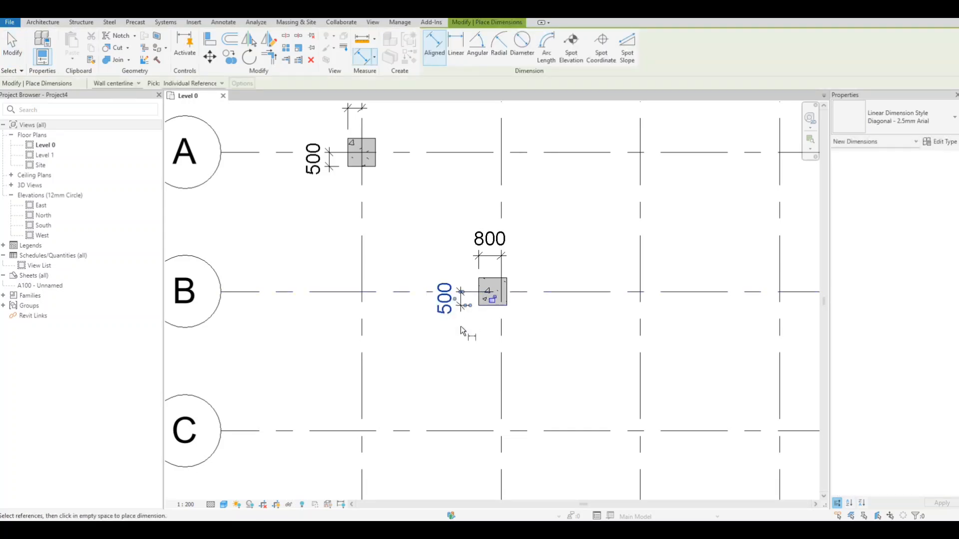
left_click(460, 326)
key("Escape")
key("Escape")
- Examine the position and offsets of the column at intersection C-3 in GRID.pdf
scroll(462, 311, "down", 5)
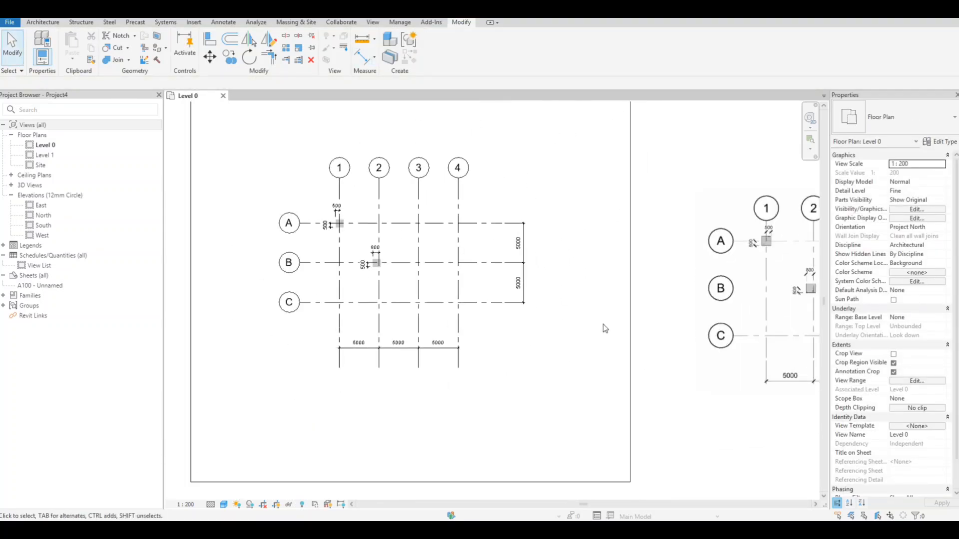
middle_click_drag(606, 328, 533, 321)
middle_click_drag(751, 320, 621, 321)
scroll(635, 296, "up", 4)
scroll(655, 316, "down", 3)
scroll(660, 320, "up", 2)
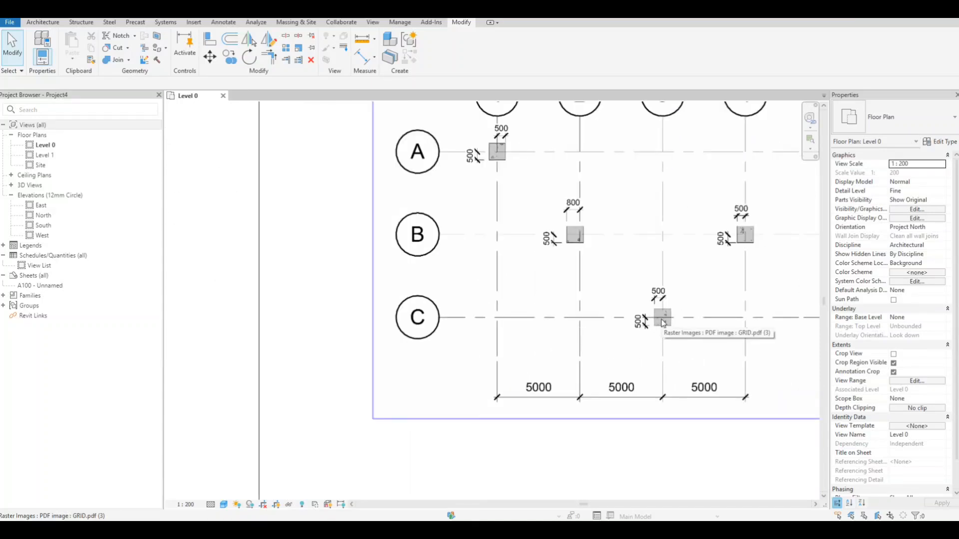
scroll(661, 323, "down", 4)
middle_click_drag(242, 255, 430, 231)
scroll(430, 230, "up", 2)
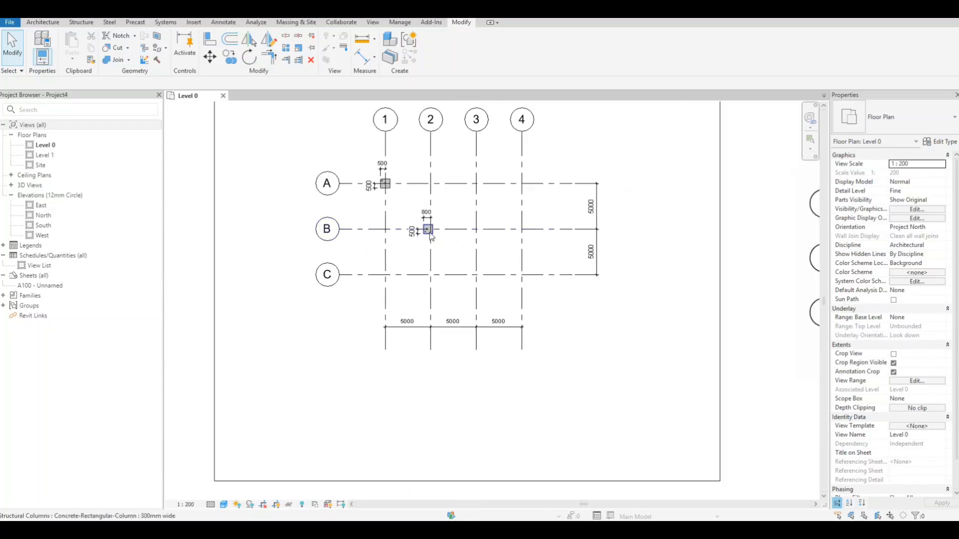
- Place a 300mm wide Concrete-Rectangular-Column structural column up to Level 1 at the intersection of grids C and 3
left_click(428, 232)
scroll(433, 259, "up", 2)
key("c")
key("l")
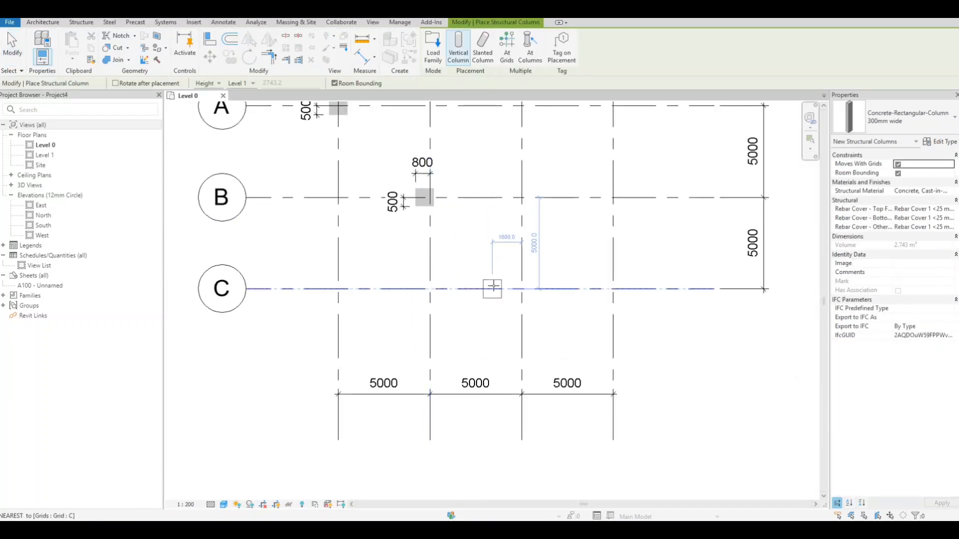
left_click(522, 289)
key("Escape")
- Add aligned dimensions from grid 3 to the left face and from grid C to the lower face of the column at C-3
scroll(521, 289, "up", 2)
key("d")
key("i")
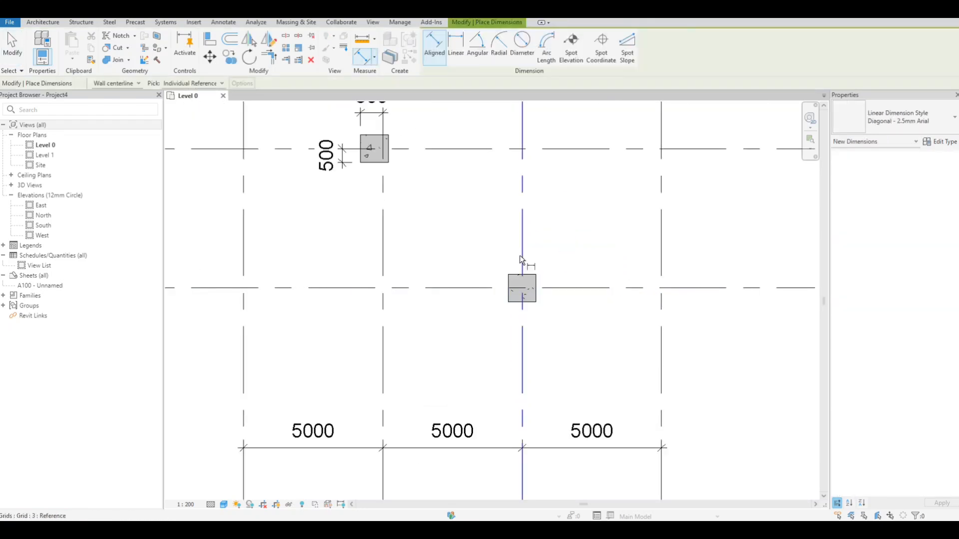
left_click(509, 279)
left_click(467, 265)
left_click(498, 287)
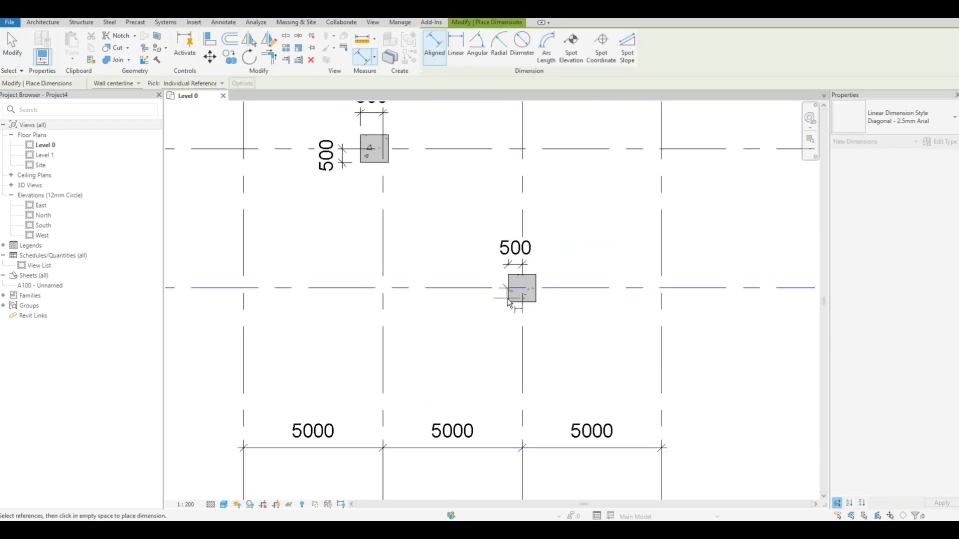
left_click(511, 302)
left_click(485, 316)
scroll(545, 315, "down", 6)
middle_click_drag(556, 318, 295, 283)
key("Escape")
- Examine the position and offsets of the remaining column at intersection B-4 in GRID.pdf
scroll(411, 292, "down", 3)
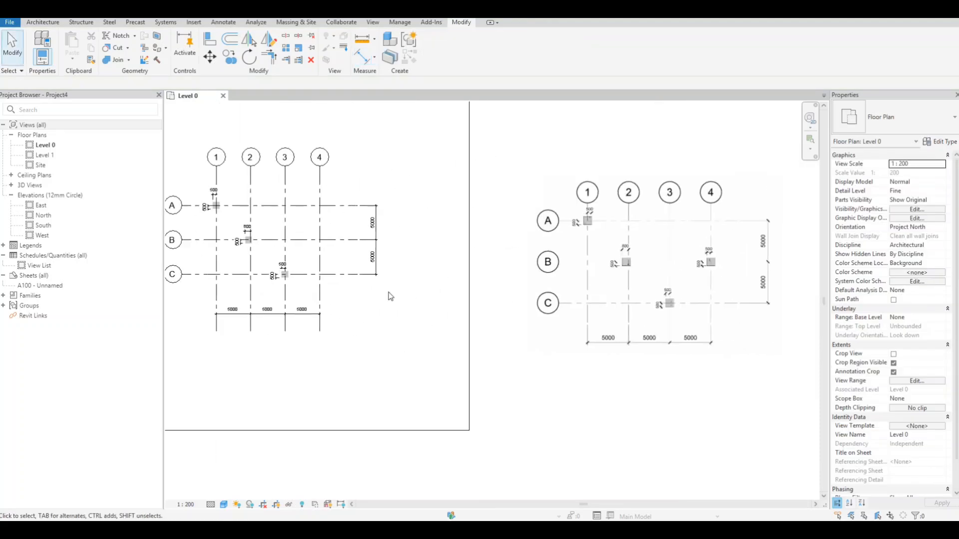
middle_click_drag(602, 312, 559, 325)
scroll(627, 303, "up", 2)
scroll(662, 286, "down", 2)
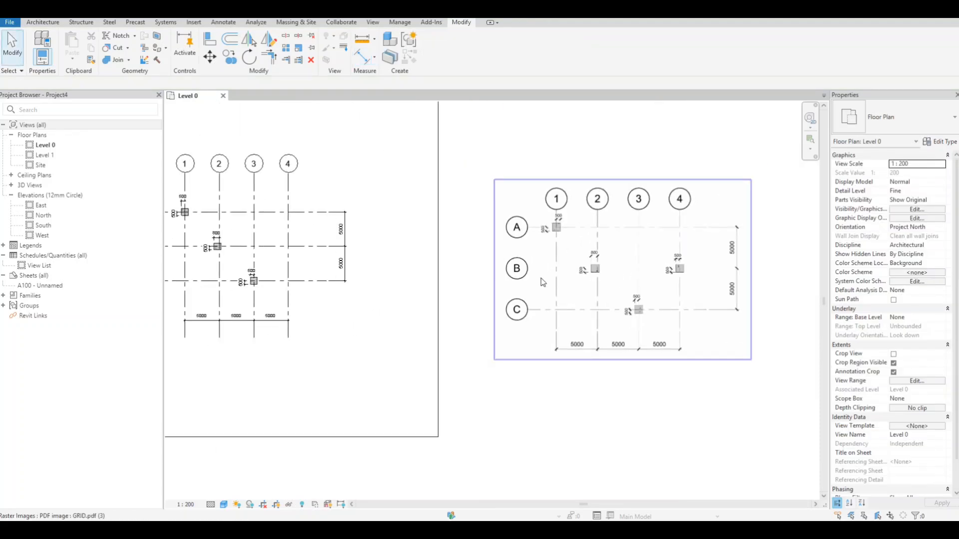
scroll(738, 220, "up", 1)
scroll(669, 294, "up", 2)
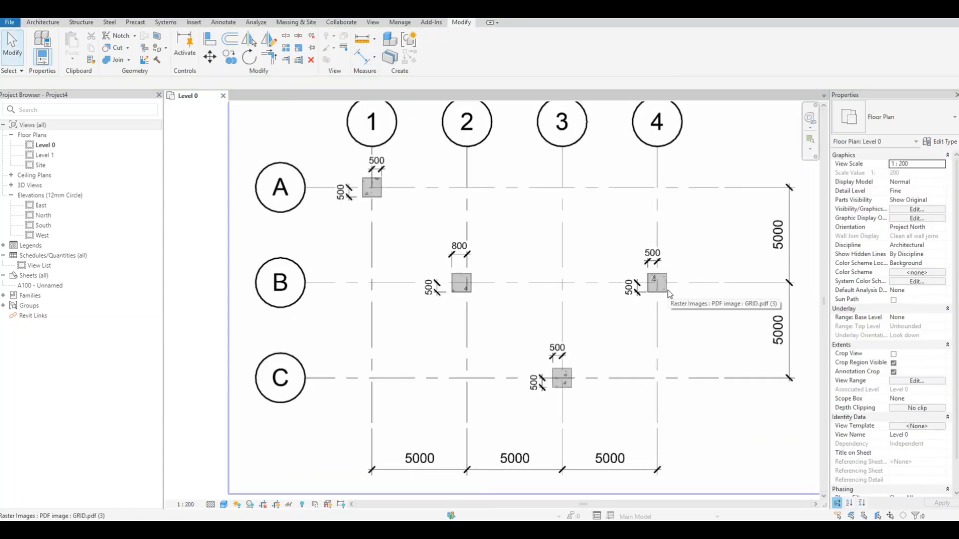
scroll(670, 293, "down", 5)
scroll(488, 302, "up", 4)
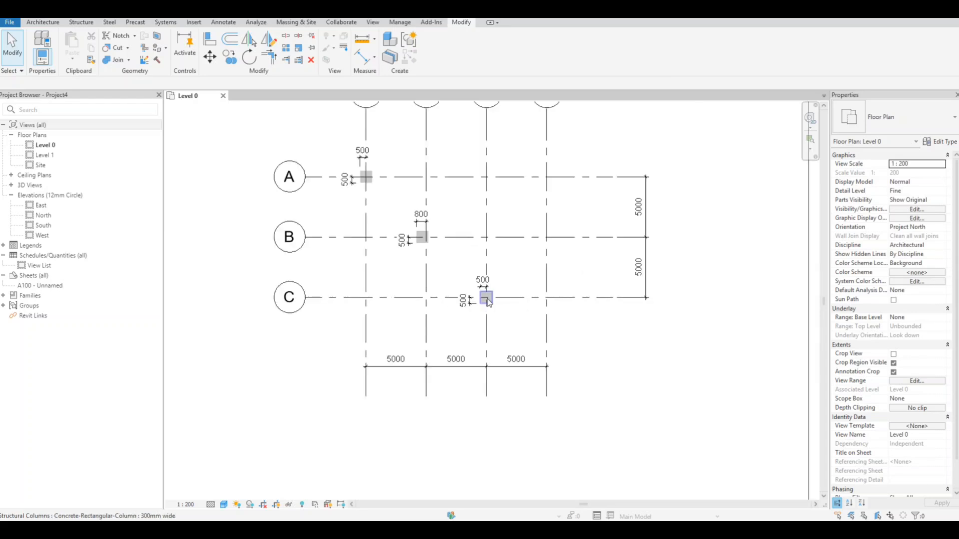
- Place a 300mm wide Concrete-Rectangular-Column structural column at the intersection of grids B and 4
key("c")
key("l")
scroll(546, 242, "up", 2)
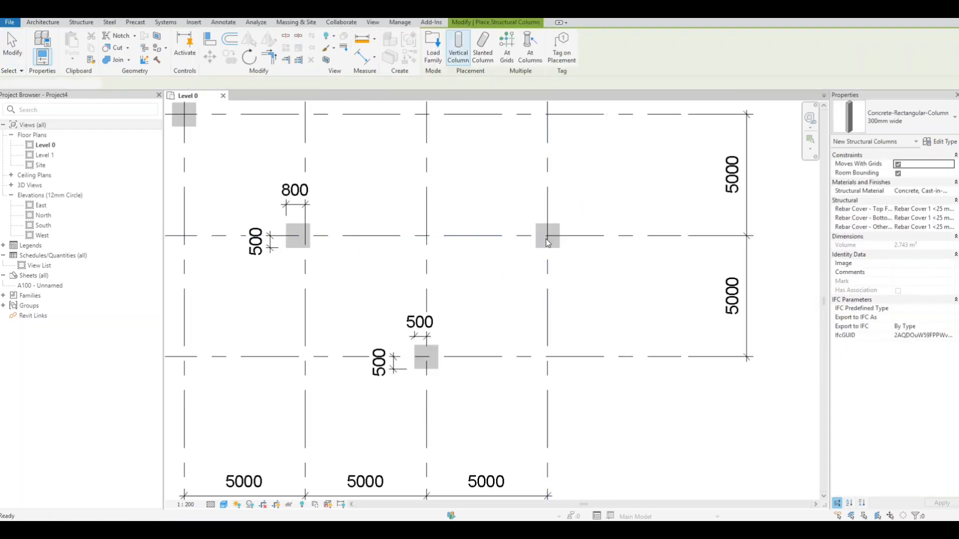
key("Escape")
- Add aligned dimensions from grid 4 to the left face and from grid B to the lower face of the column at B-4
middle_click_drag(547, 243, 546, 275)
key("d")
key("i")
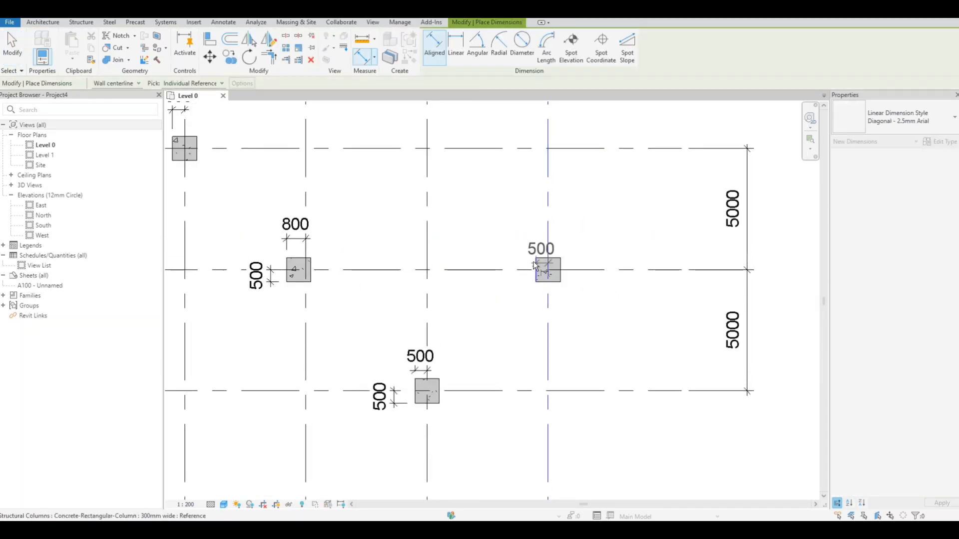
left_click(524, 247)
left_click(508, 269)
left_click(539, 282)
left_click(513, 302)
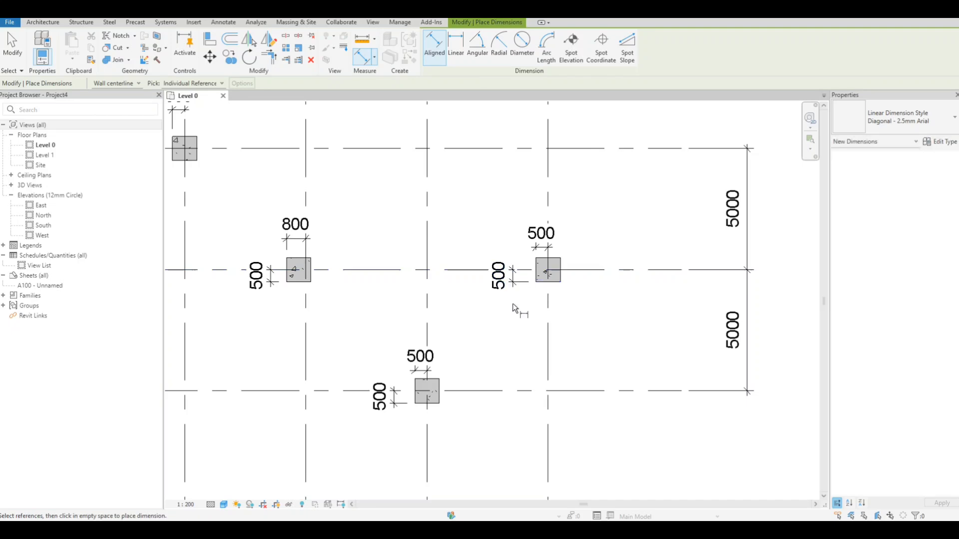
key("Escape")
- Compare the modelled grids, columns and dimensions in the Level 0 plan with the GRID.pdf layout
scroll(513, 304, "down", 2)
middle_click_drag(471, 318, 505, 310)
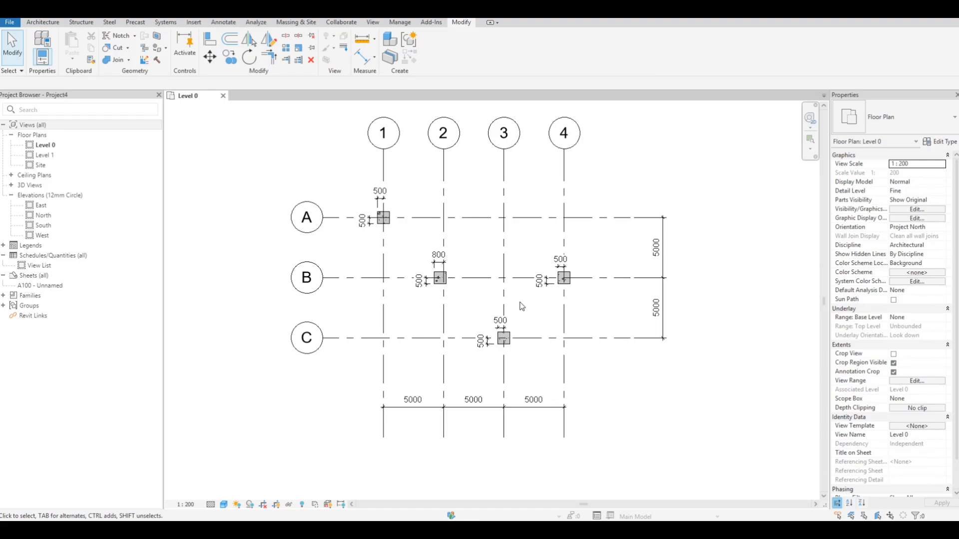
scroll(520, 303, "down", 1)
middle_click_drag(605, 284, 473, 276)
scroll(619, 303, "down", 1)
middle_click_drag(627, 307, 527, 296)
middle_click_drag(696, 286, 603, 281)
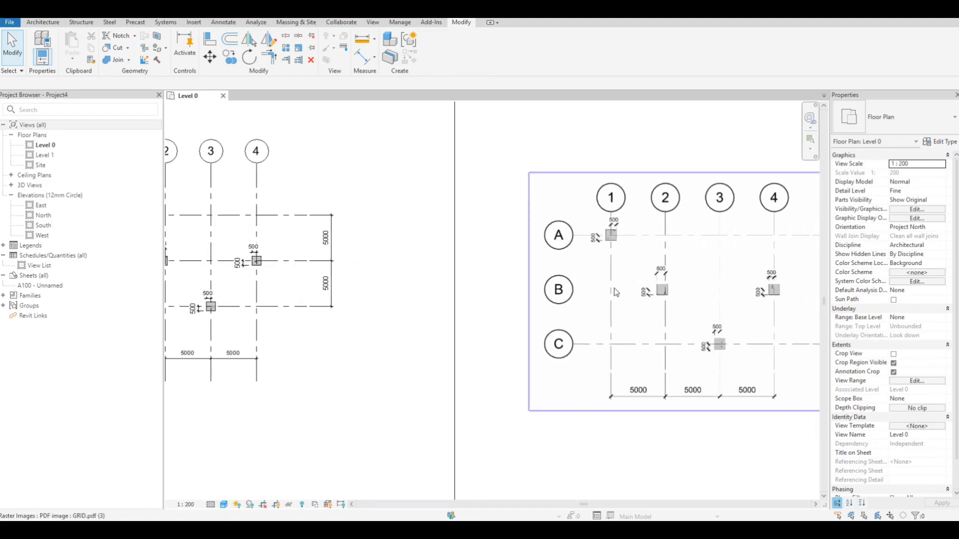
scroll(574, 289, "down", 3)
middle_click_drag(438, 280, 494, 294)
scroll(514, 284, "up", 3)
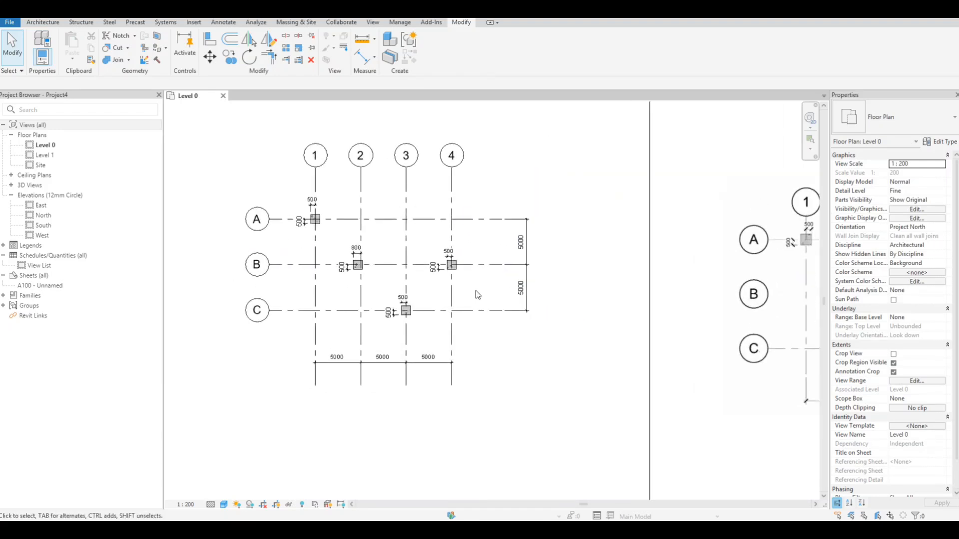
- Examine the structural column at B-2 and its offset dimensions alongside the neighbouring columns in the Level 0 plan
middle_click_drag(419, 282, 473, 298)
scroll(465, 292, "up", 2)
middle_click_drag(397, 283, 454, 338)
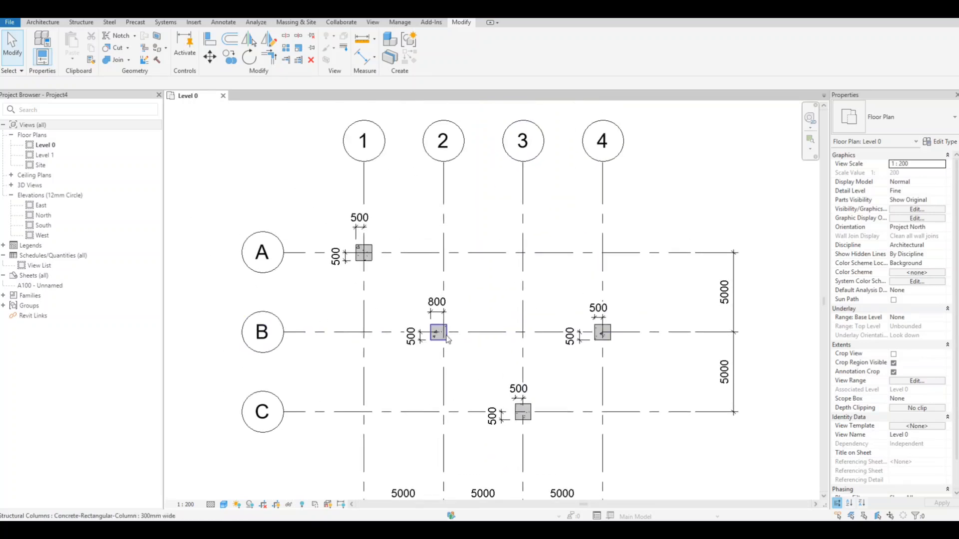
left_click(436, 330)
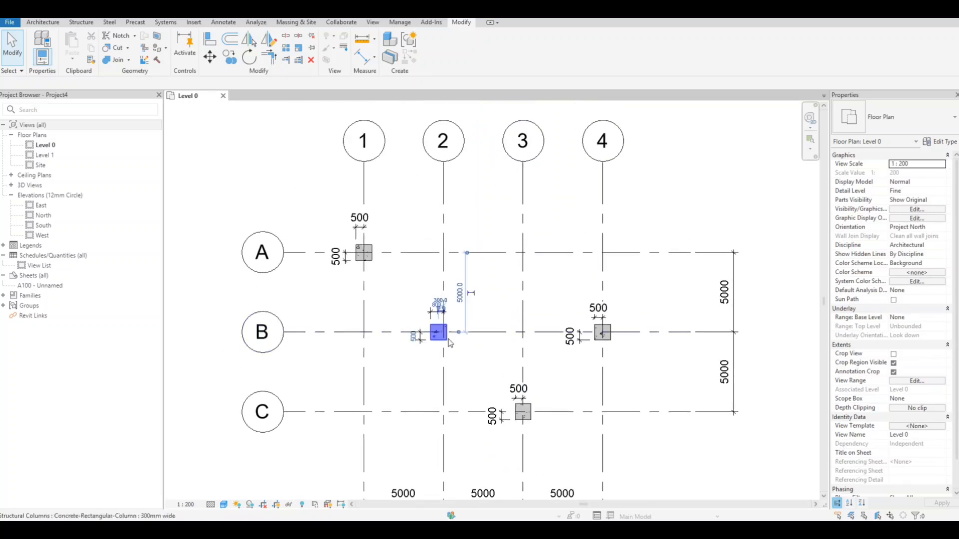
scroll(435, 331, "up", 3)
scroll(430, 322, "down", 3)
middle_click_drag(429, 318, 449, 354)
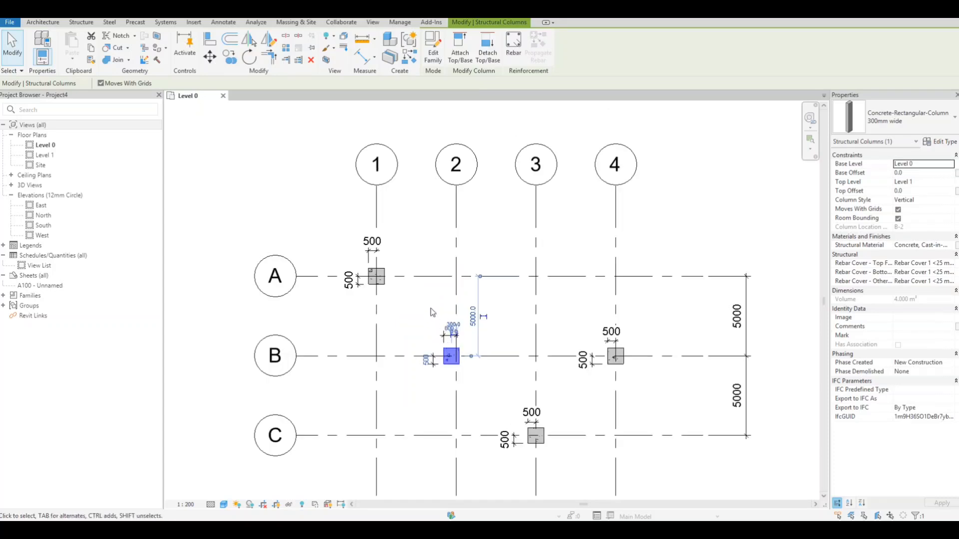
left_click(432, 313)
scroll(447, 370, "up", 3)
middle_click_drag(446, 400, 469, 400)
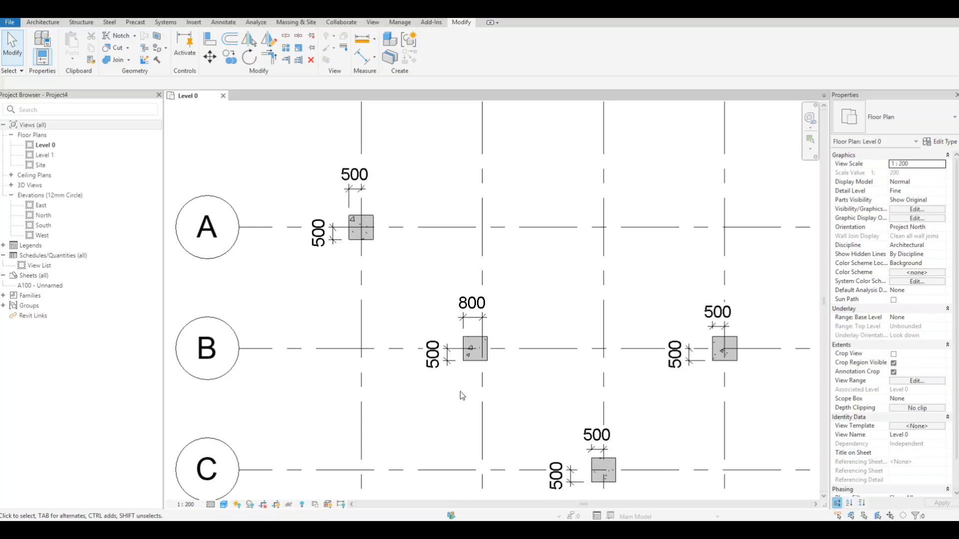
scroll(460, 392, "down", 3)
scroll(491, 331, "up", 1)
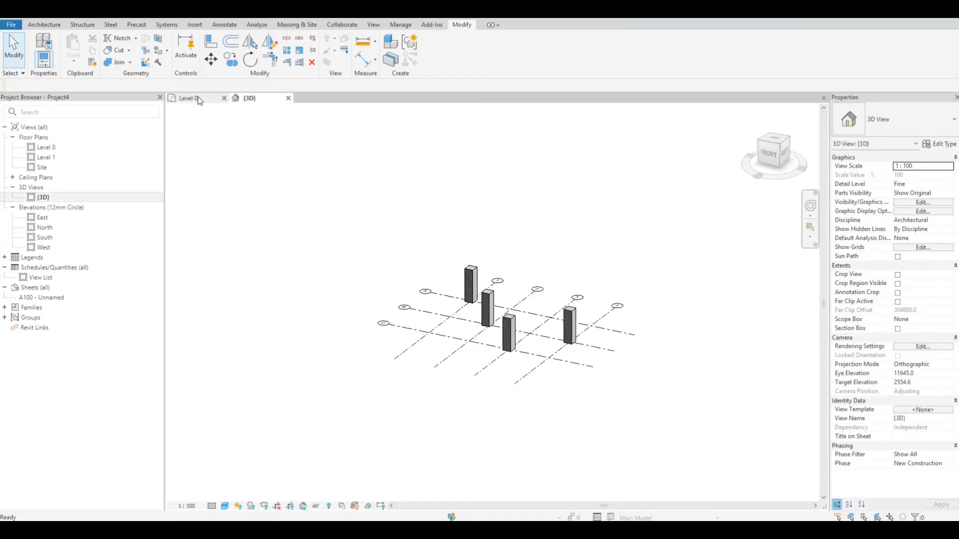
- Return to the Level 0 plan and review the column at A-1 and the overall grid and column arrangement
left_click(195, 97)
scroll(453, 260, "up", 1)
scroll(454, 265, "up", 4)
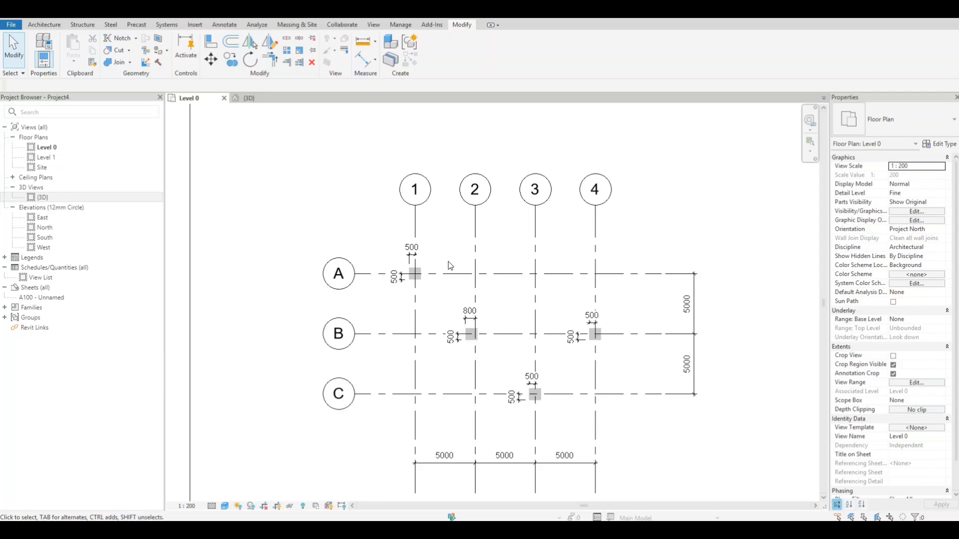
left_click(417, 276)
left_click(508, 286)
scroll(505, 285, "down", 2)
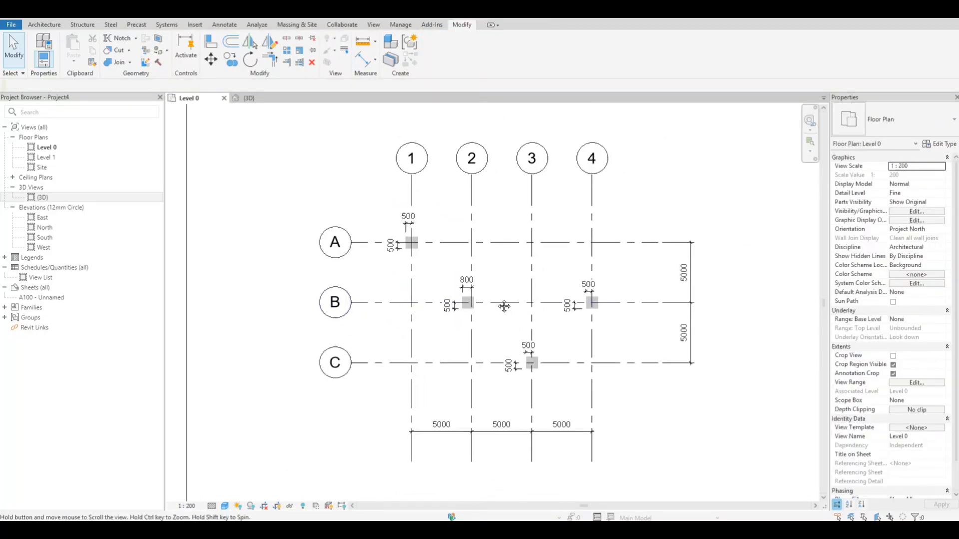
scroll(488, 294, "up", 1)
middle_click_drag(489, 294, 510, 319)
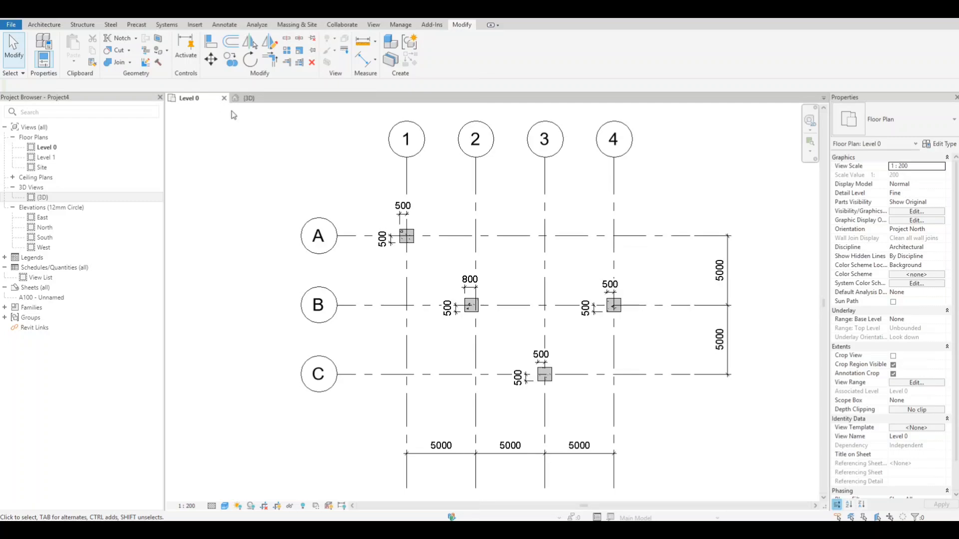
- Switch to the {3D} view and inspect the four structural columns on the grids from several angles
left_click(248, 98)
middle_click_drag(480, 314, 531, 279, "shift")
scroll(555, 300, "up", 1)
left_click_drag(610, 326, 438, 290)
middle_click_drag(542, 258, 532, 304, "shift")
key("Escape")
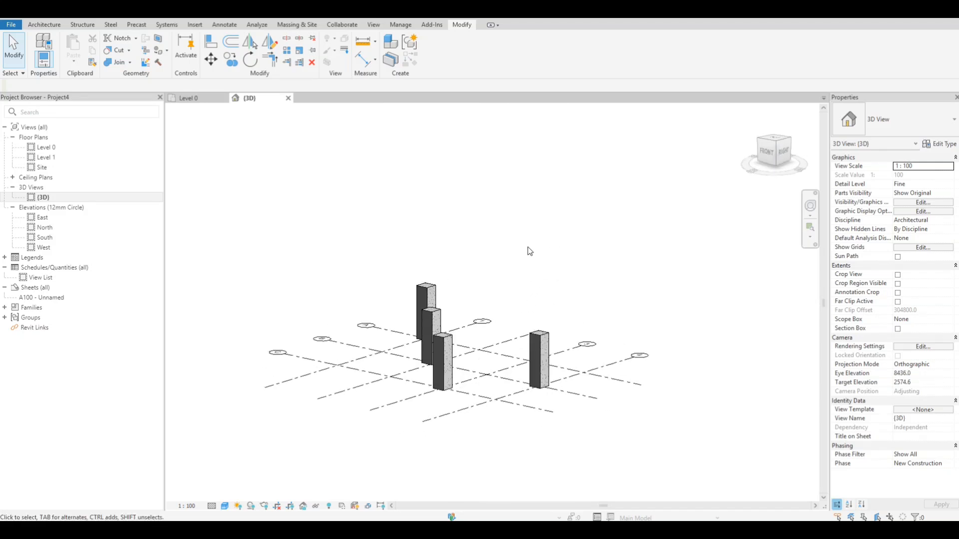
middle_click_drag(529, 250, 566, 263, "shift")
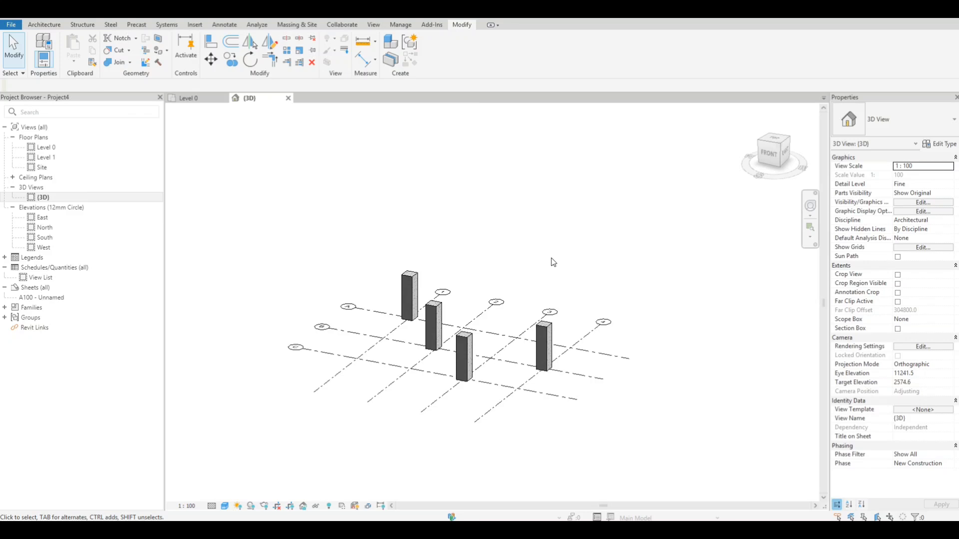